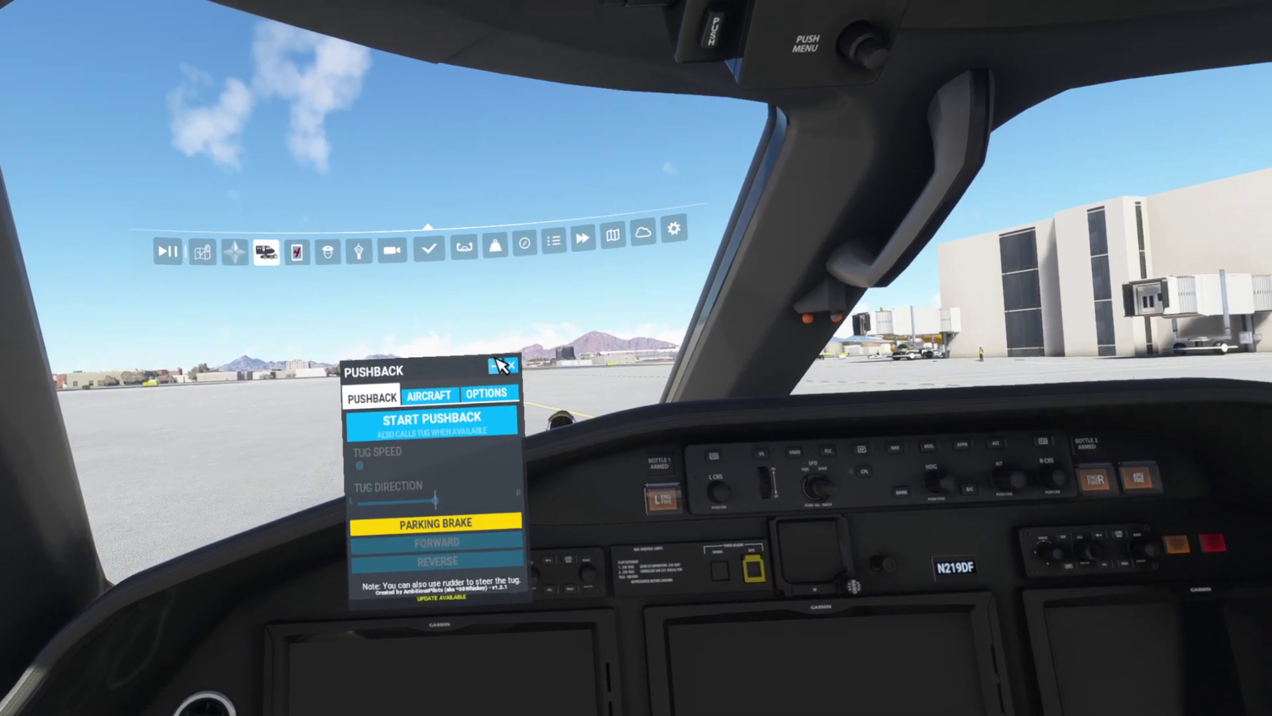
# - Hide the toolbar and pushback panel with Alt+1, then bring up the OpenXR Toolkit menu
pyautogui.hotkey('alt', '1')
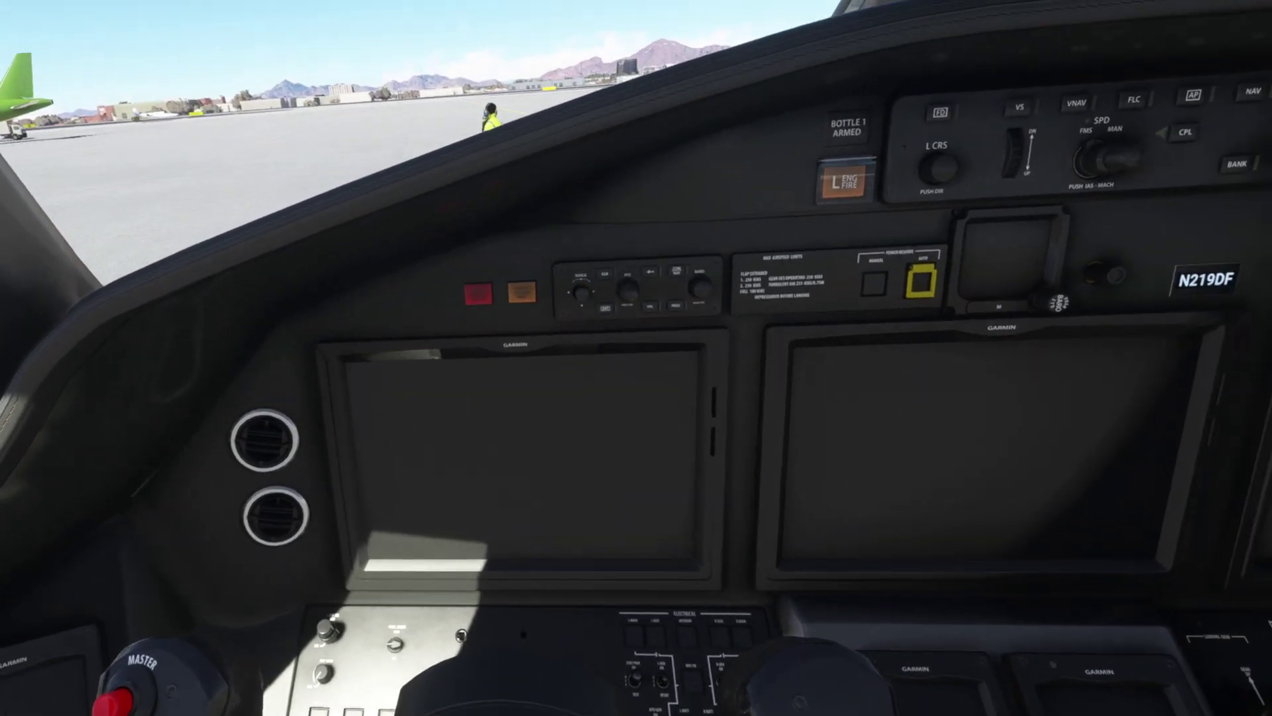
pyautogui.hotkey('ctrl', 'F2')
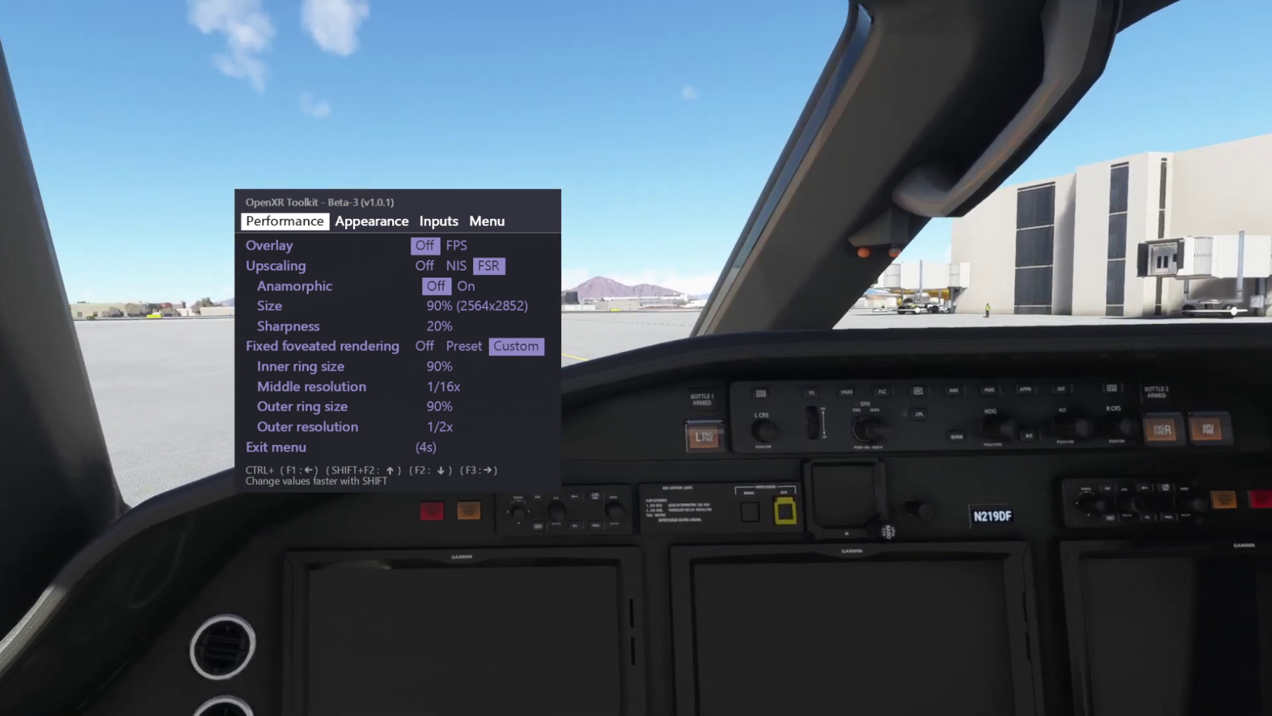
# - Step through the Anamorphic and Size upscaling options down to Fixed foveated rendering
pyautogui.hotkey('ctrl', 'F2')
pyautogui.hotkey('ctrl', 'F2')
pyautogui.hotkey('ctrl', 'F2')
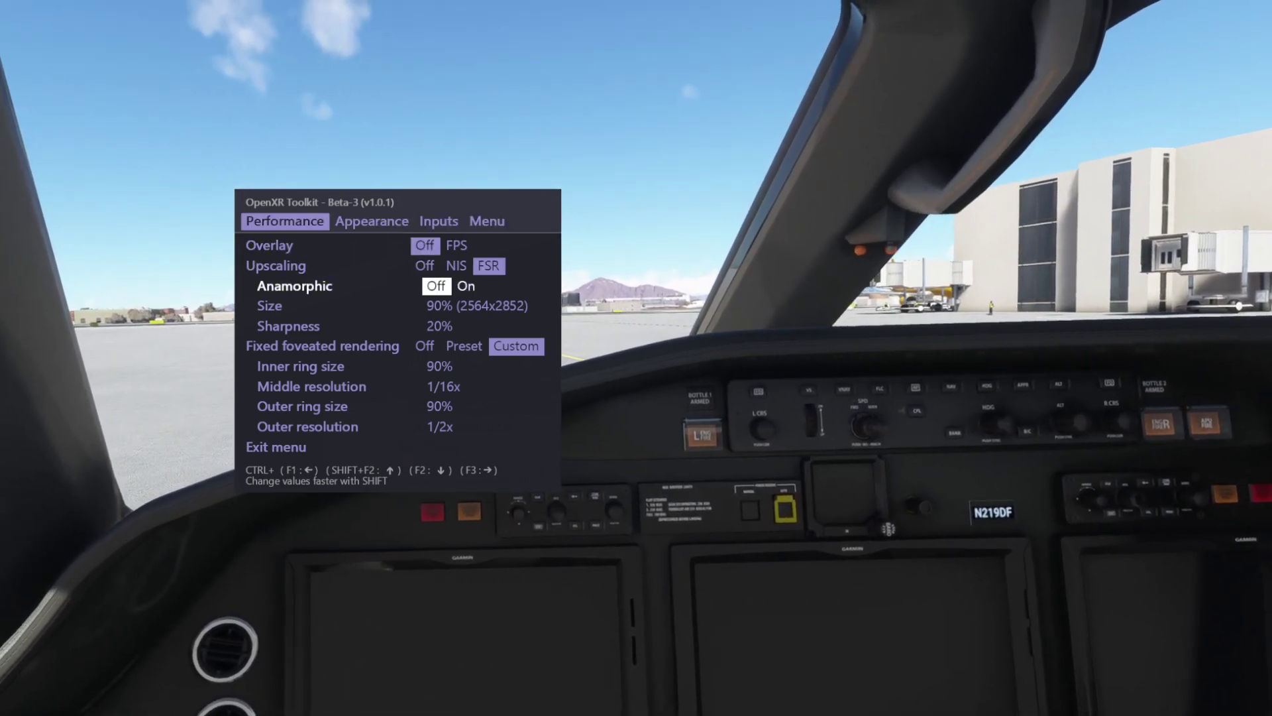
pyautogui.hotkey('ctrl', 'F2')
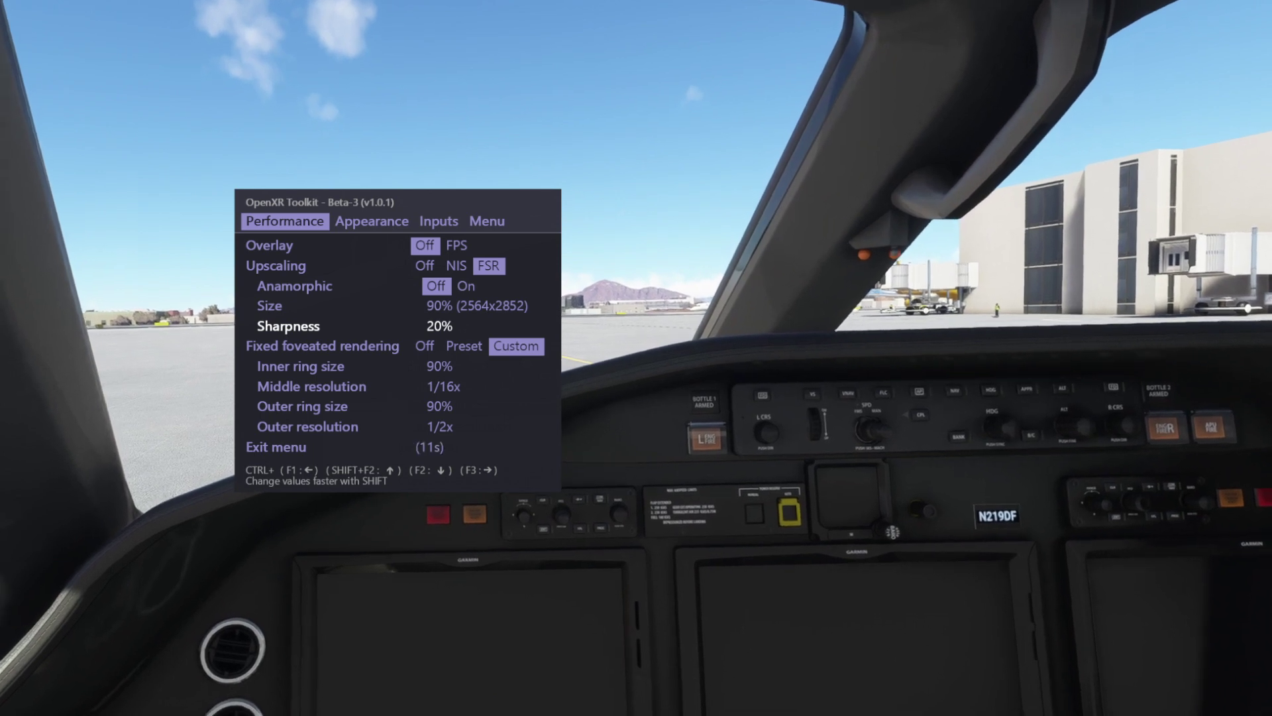
pyautogui.hotkey('ctrl', 'F2')
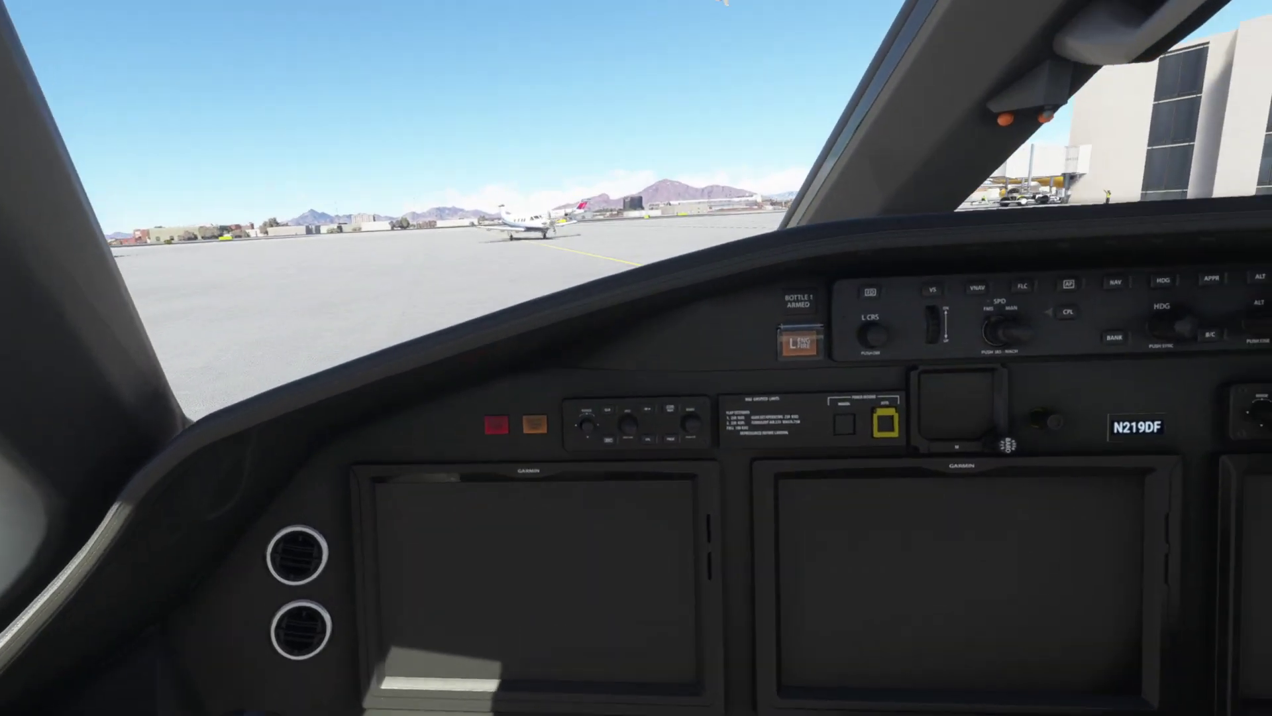
pyautogui.hotkey('ctrl', 'F2')
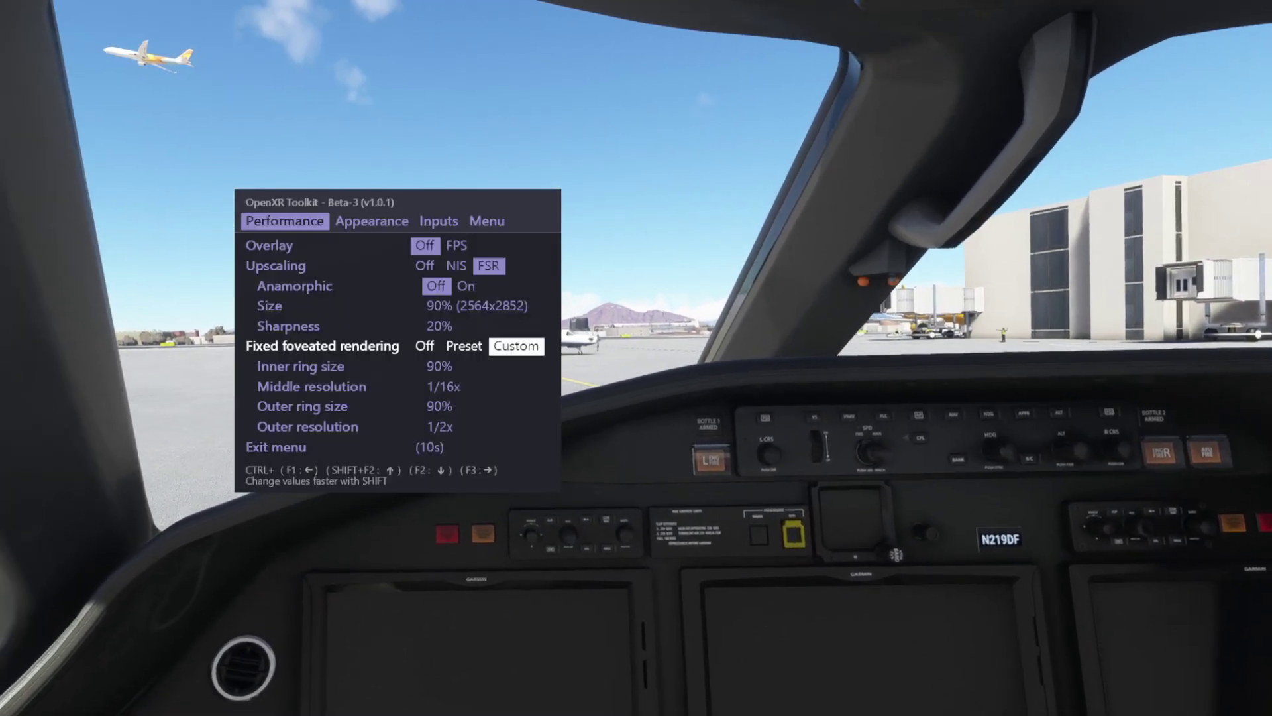
pyautogui.hotkey('ctrl', 'F2')
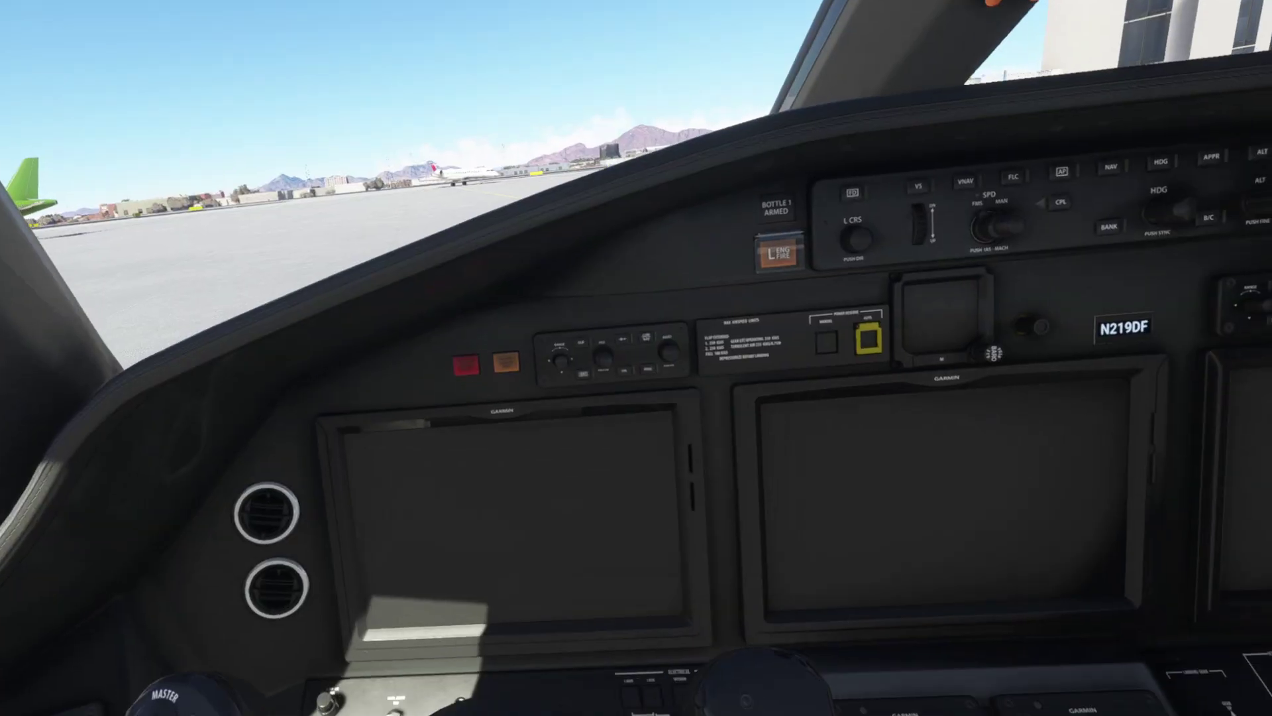
pyautogui.hotkey('ctrl', 'F2')
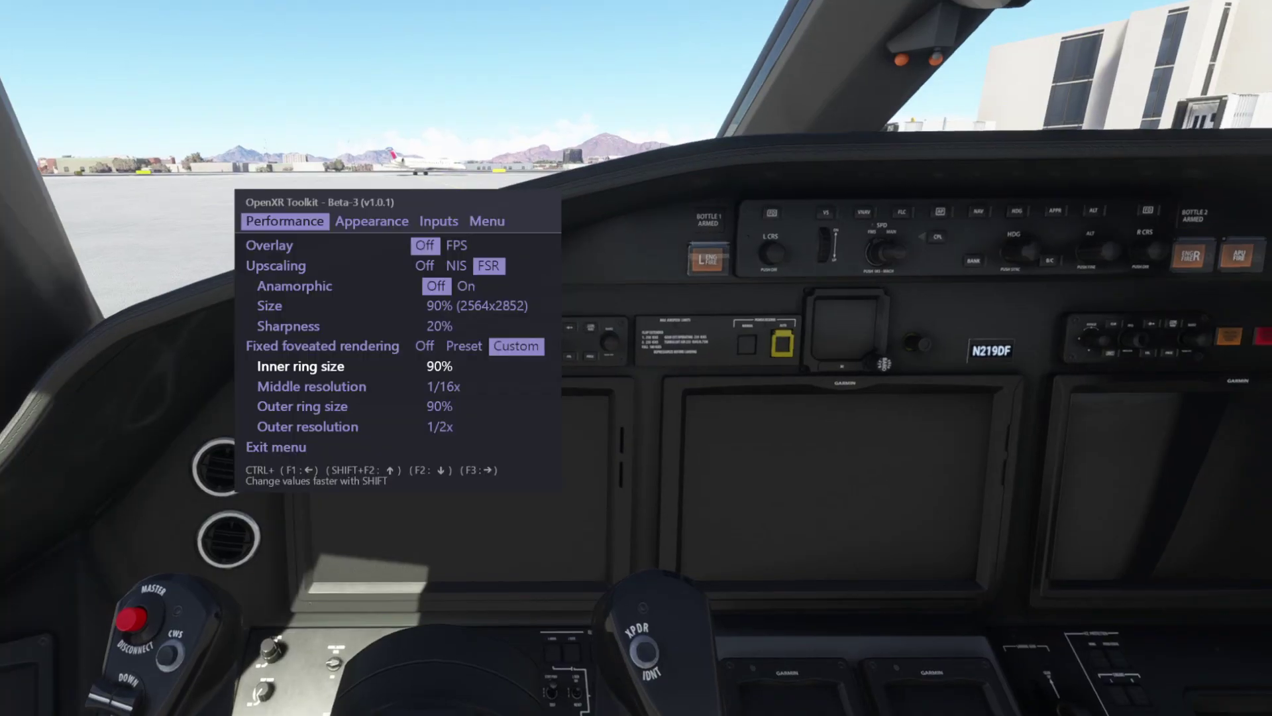
pyautogui.hotkey('ctrl', 'F2')
pyautogui.hotkey('ctrl', 'F2')
pyautogui.hotkey('ctrl', 'F2')
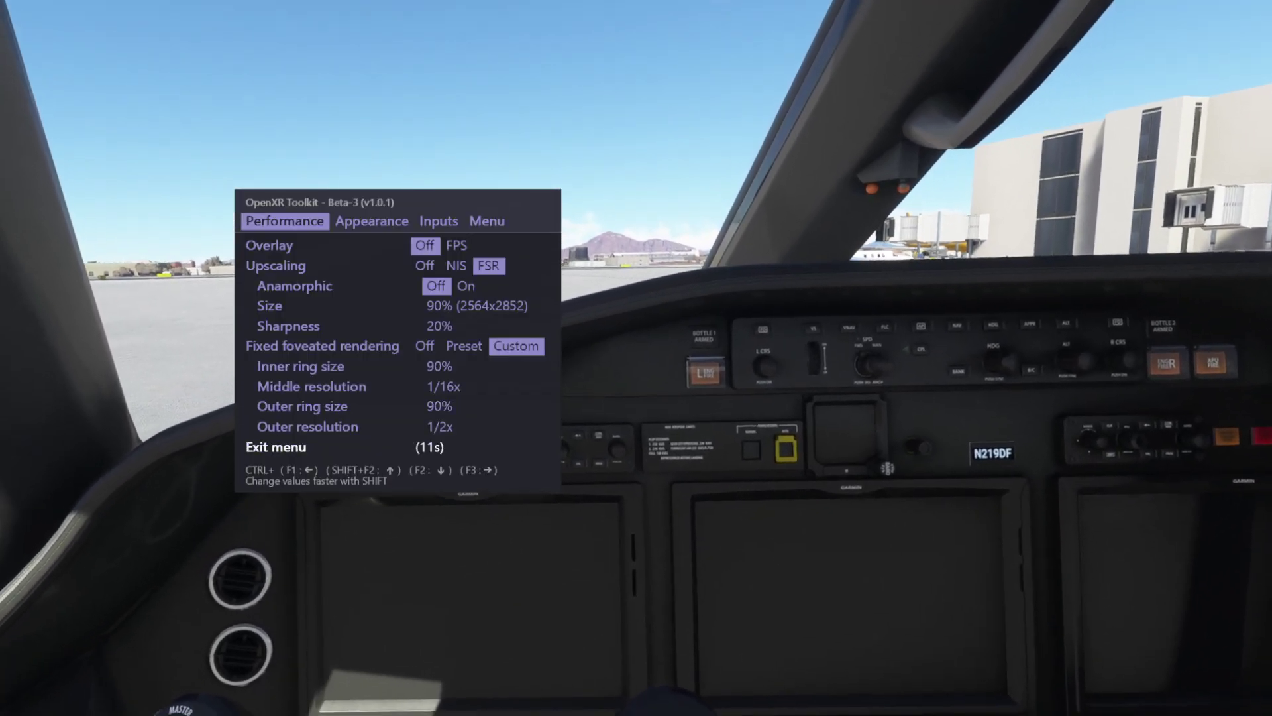
pyautogui.hotkey('ctrl', 'F2')
pyautogui.hotkey('ctrl', 'F2')
pyautogui.hotkey('ctrl', 'F2')
pyautogui.hotkey('ctrl', 'F2')
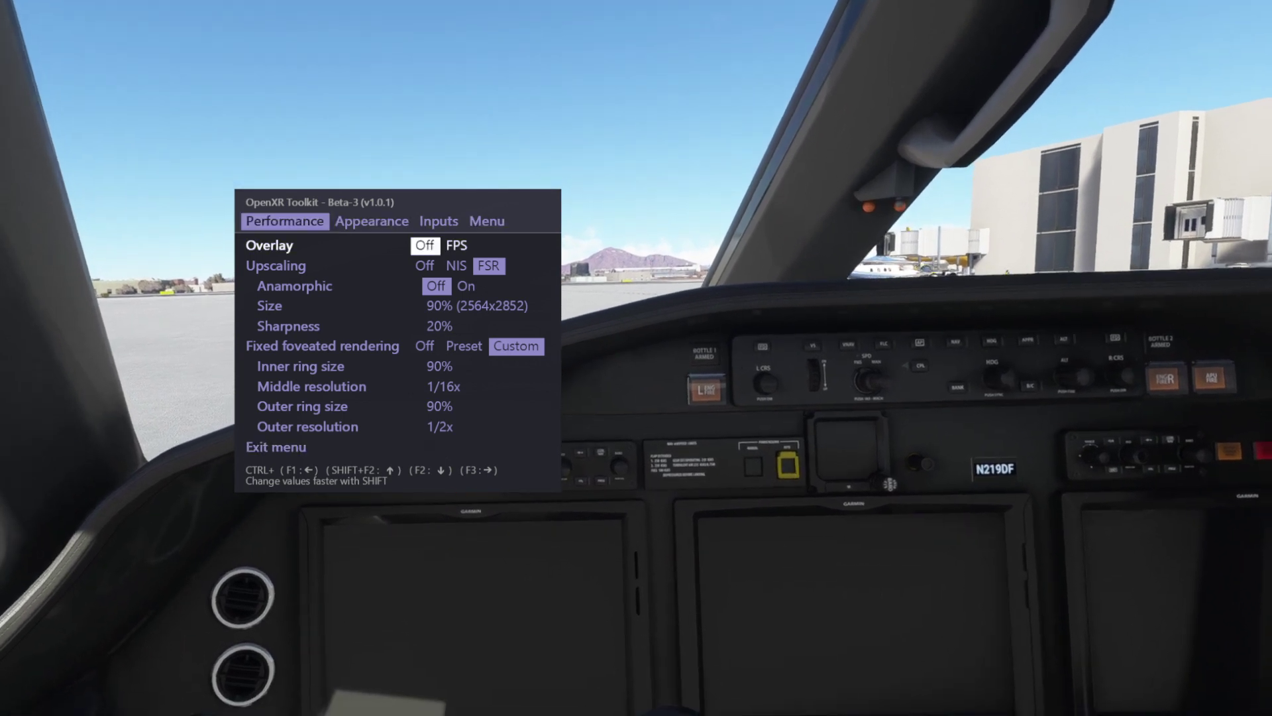
pyautogui.hotkey('ctrl', 'F2')
pyautogui.hotkey('ctrl', 'F2')
pyautogui.hotkey('ctrl', 'F2')
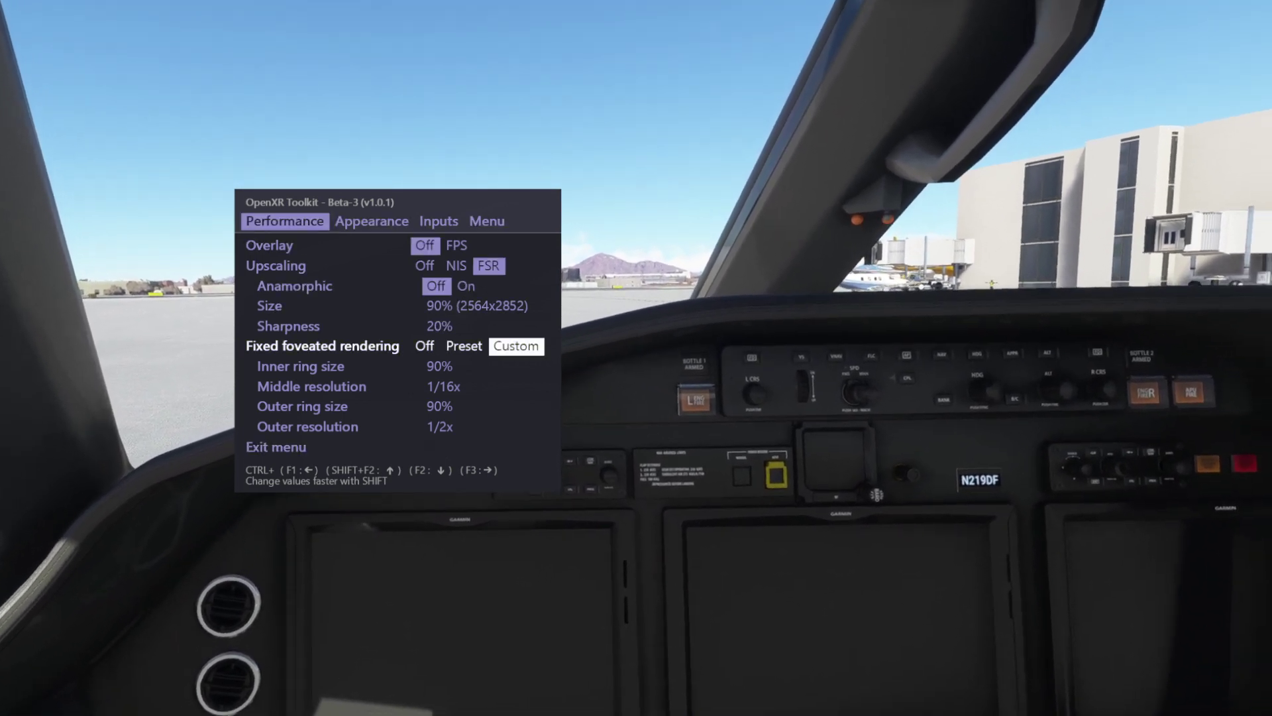
pyautogui.hotkey('ctrl', 'F2')
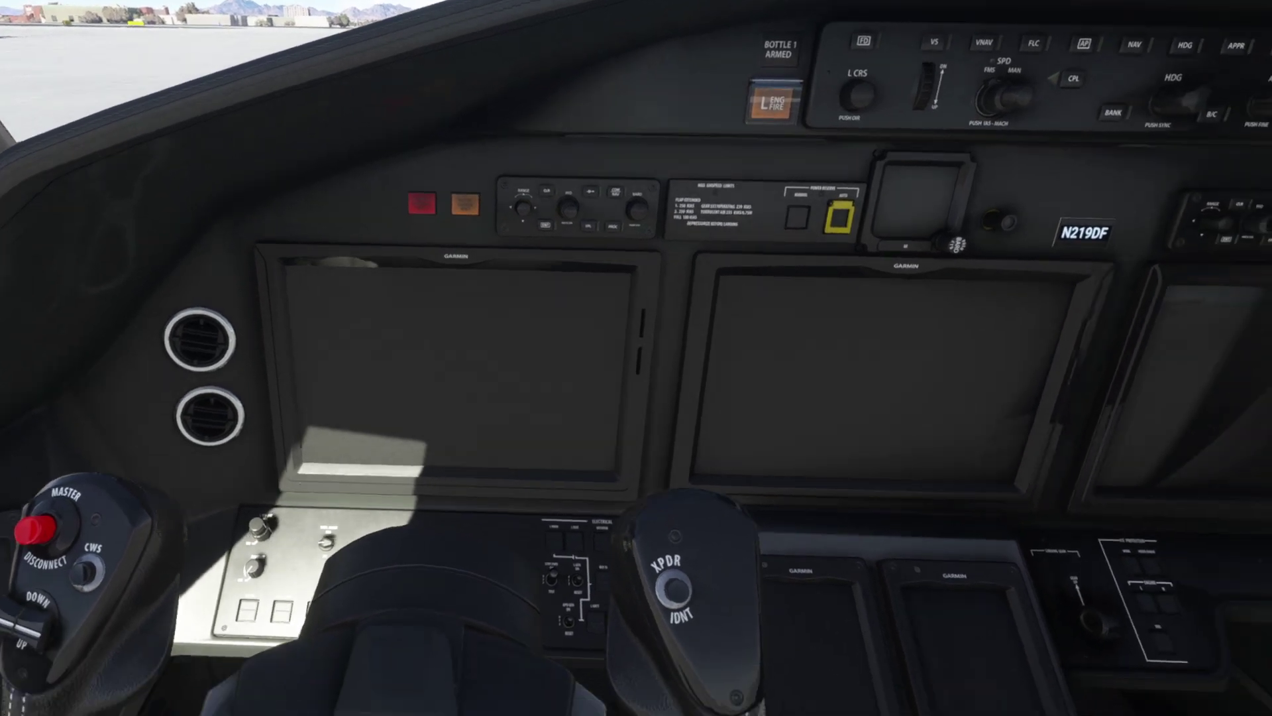
# - Reopen the toolkit menu and lower the custom foveation inner ring size from 70% to about 11%
pyautogui.hotkey('ctrl', 'F2')
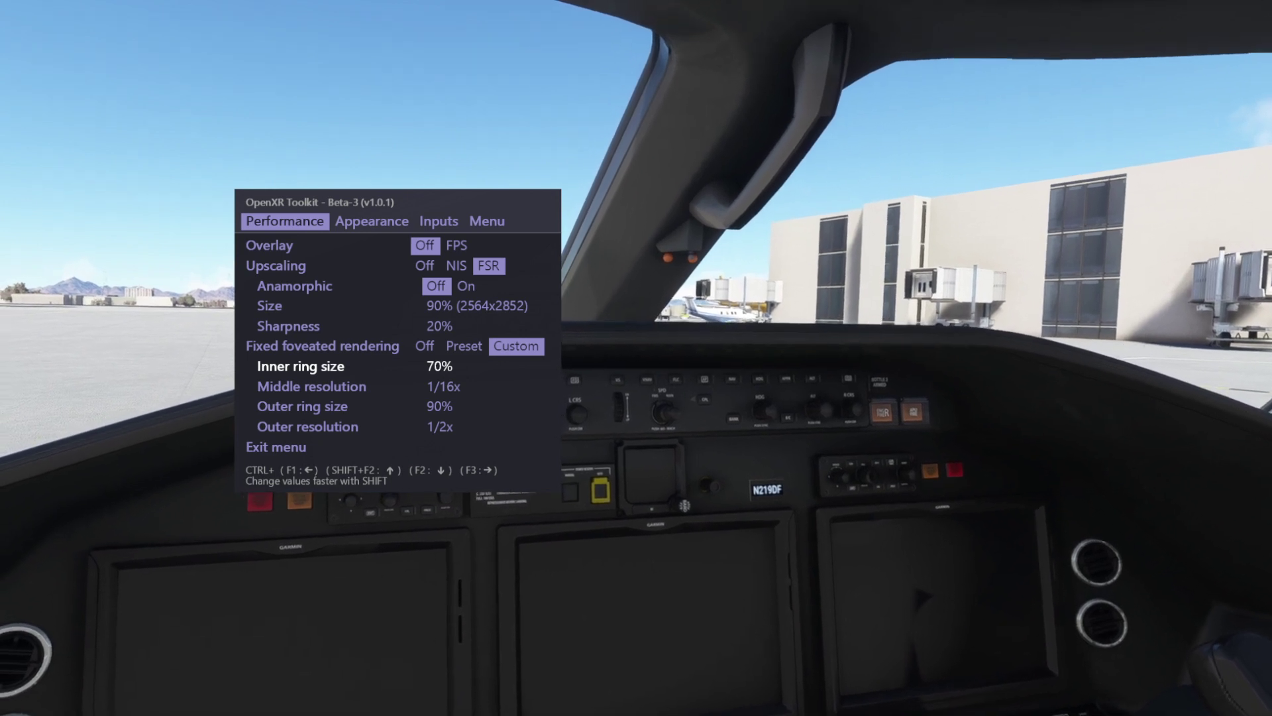
pyautogui.hotkey('ctrl', 'F1')
pyautogui.hotkey('ctrl', 'F1')
pyautogui.hotkey('ctrl', 'F1')
pyautogui.hotkey('ctrl', 'F1')
pyautogui.hotkey('ctrl', 'F1')
pyautogui.hotkey('ctrl', 'F1')
pyautogui.hotkey('ctrl', 'F1')
pyautogui.hotkey('ctrl', 'F1')
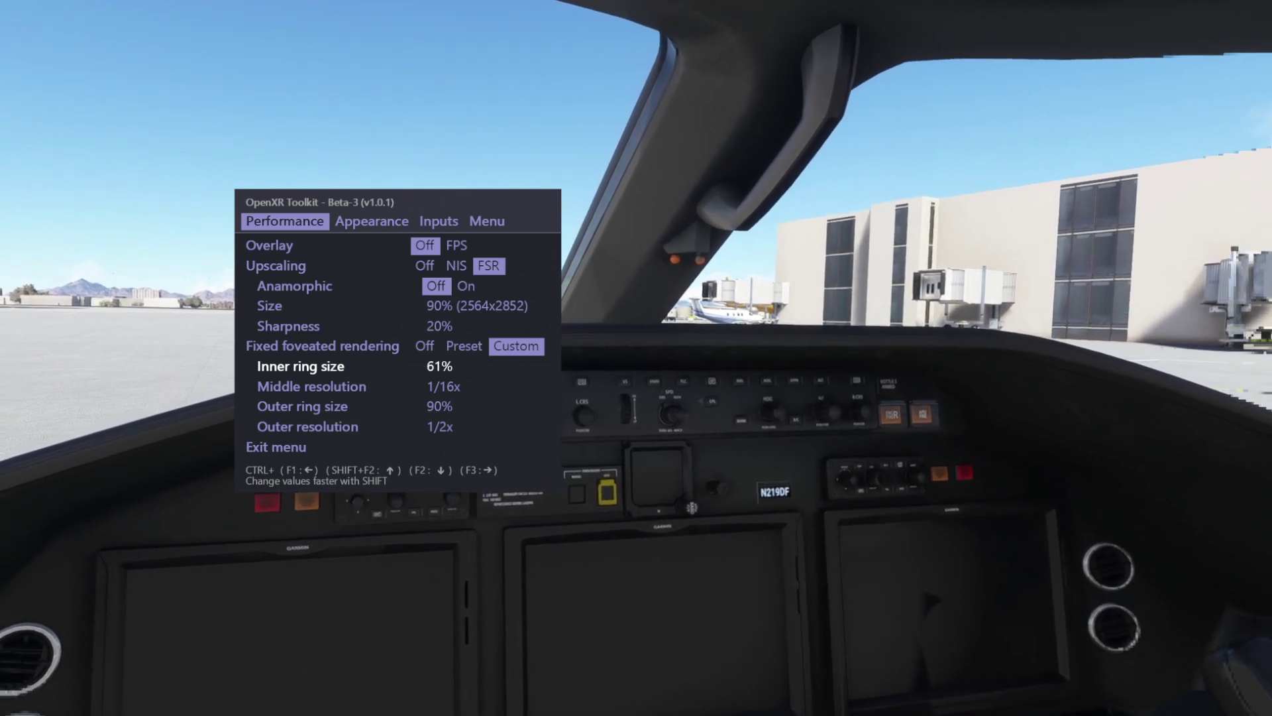
pyautogui.hotkey('ctrl', 'F1')
pyautogui.hotkey('ctrl', 'F1')
pyautogui.hotkey('ctrl', 'F1')
pyautogui.hotkey('ctrl', 'F1')
pyautogui.hotkey('ctrl', 'F1')
pyautogui.hotkey('ctrl', 'F1')
pyautogui.hotkey('ctrl', 'F1')
pyautogui.hotkey('ctrl', 'F1')
pyautogui.hotkey('ctrl', 'F1')
pyautogui.hotkey('ctrl', 'F1')
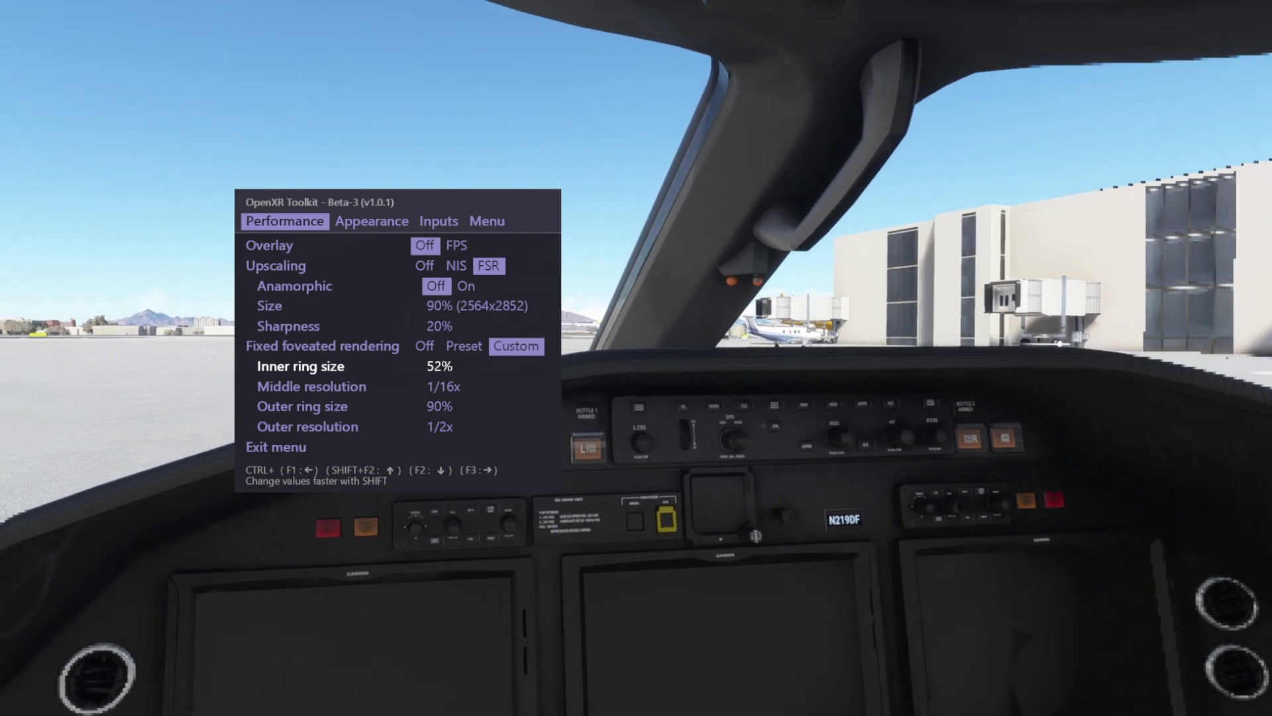
pyautogui.hotkey('ctrl', 'F1')
pyautogui.hotkey('ctrl', 'F1')
pyautogui.hotkey('ctrl', 'F1')
pyautogui.hotkey('ctrl', 'F1')
pyautogui.hotkey('ctrl', 'F1')
pyautogui.hotkey('ctrl', 'F1')
pyautogui.hotkey('ctrl', 'F1')
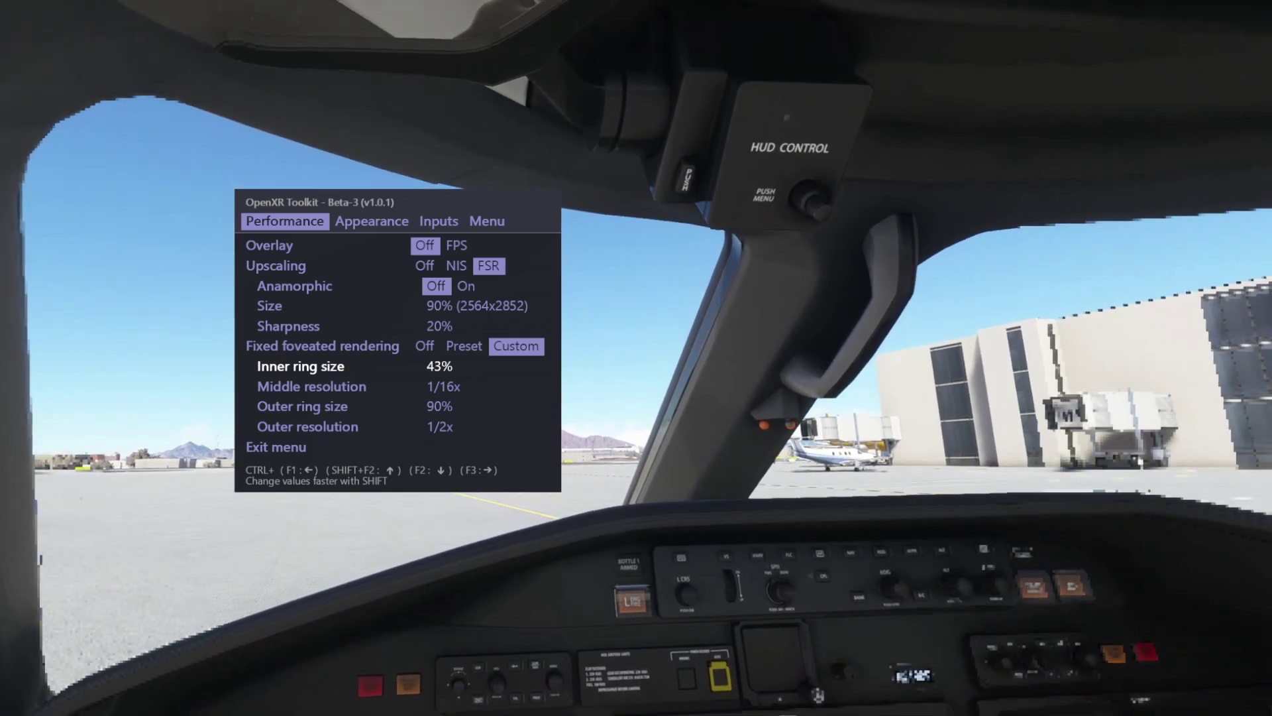
pyautogui.hotkey('ctrl', 'F1')
pyautogui.hotkey('ctrl', 'F1')
pyautogui.hotkey('ctrl', 'F1')
pyautogui.hotkey('ctrl', 'F1')
pyautogui.hotkey('ctrl', 'F1')
pyautogui.hotkey('ctrl', 'F1')
pyautogui.hotkey('ctrl', 'F1')
pyautogui.hotkey('ctrl', 'F1')
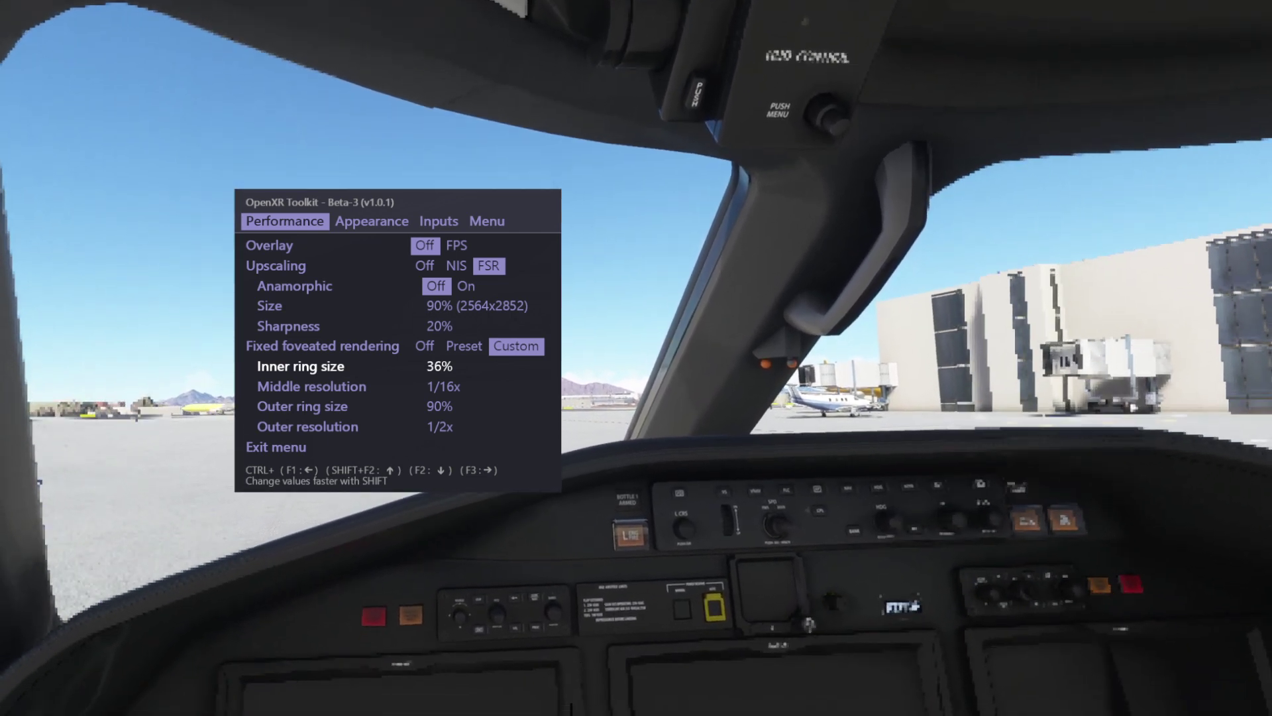
pyautogui.hotkey('ctrl', 'F1')
pyautogui.hotkey('ctrl', 'F1')
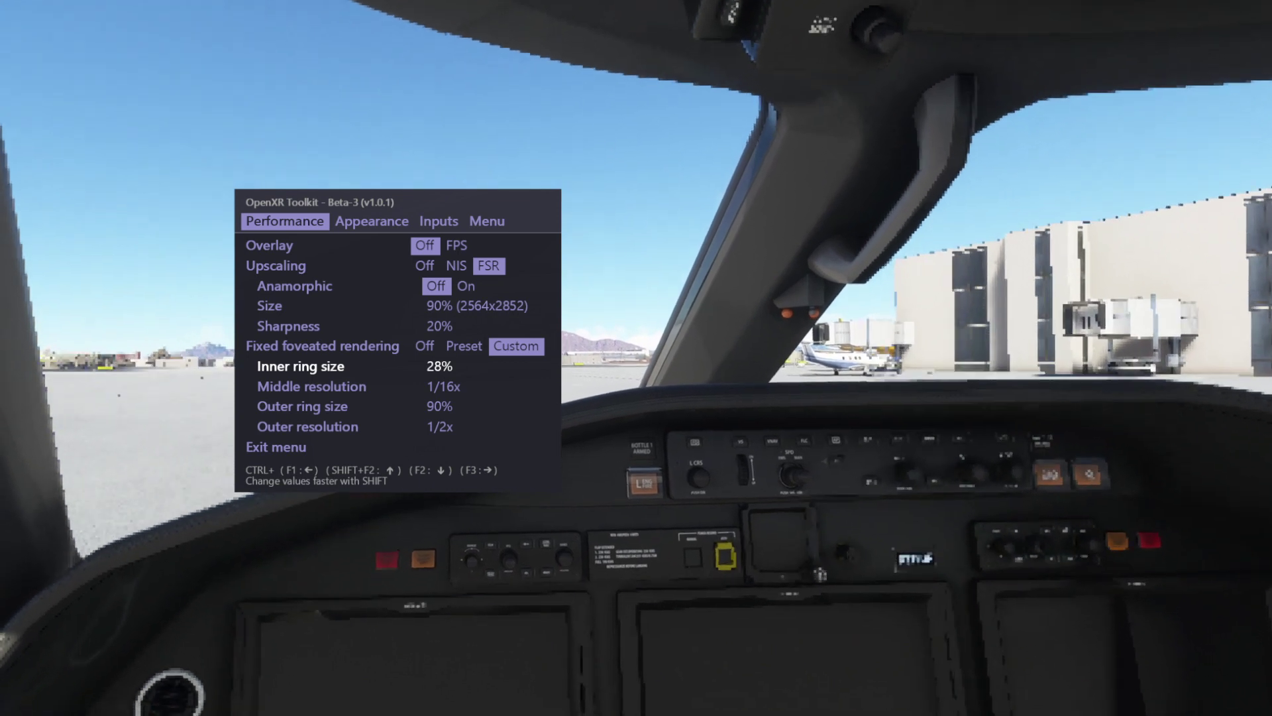
pyautogui.hotkey('ctrl', 'F1')
pyautogui.hotkey('ctrl', 'F1')
pyautogui.hotkey('ctrl', 'F1')
pyautogui.hotkey('ctrl', 'F1')
pyautogui.hotkey('ctrl', 'F1')
pyautogui.hotkey('ctrl', 'F1')
pyautogui.hotkey('ctrl', 'F1')
pyautogui.hotkey('ctrl', 'F1')
pyautogui.hotkey('ctrl', 'F1')
pyautogui.hotkey('ctrl', 'F1')
pyautogui.hotkey('ctrl', 'F1')
pyautogui.hotkey('ctrl', 'F1')
pyautogui.hotkey('ctrl', 'F1')
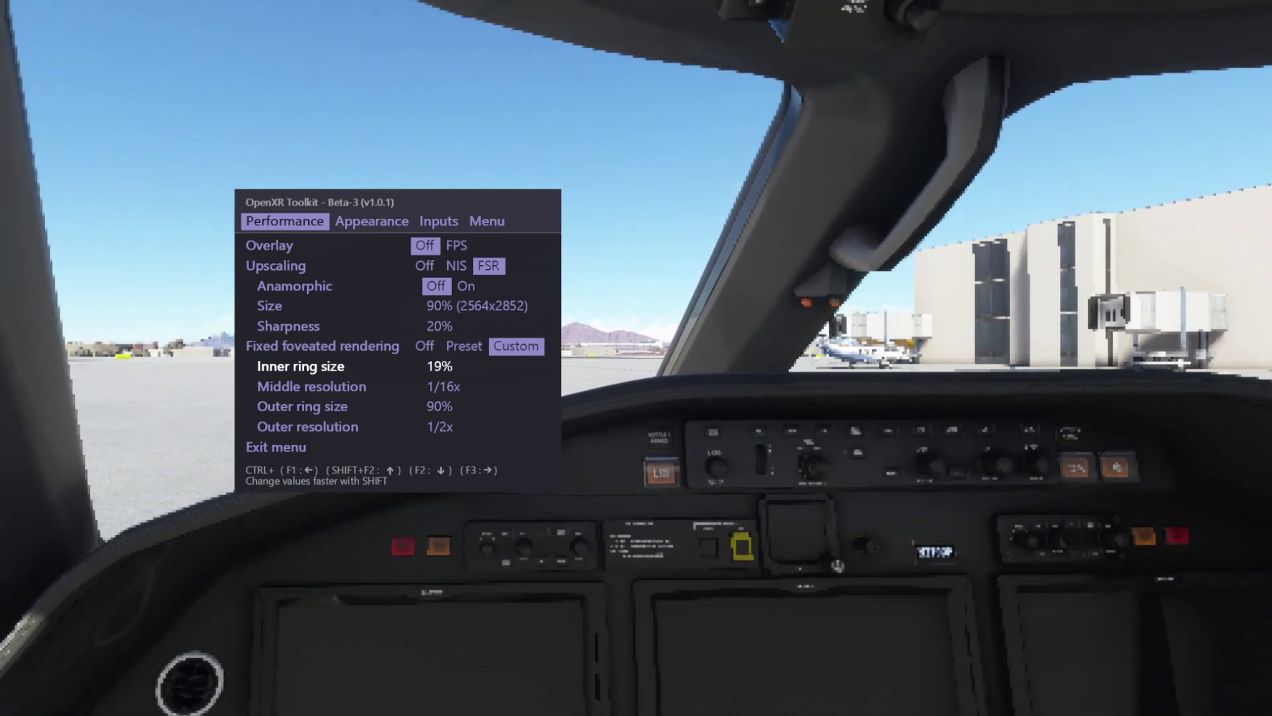
pyautogui.hotkey('ctrl', 'F1')
pyautogui.hotkey('ctrl', 'F1')
pyautogui.hotkey('ctrl', 'F1')
pyautogui.hotkey('ctrl', 'F1')
pyautogui.hotkey('ctrl', 'F1')
pyautogui.hotkey('ctrl', 'F1')
pyautogui.hotkey('ctrl', 'F1')
pyautogui.hotkey('ctrl', 'F1')
pyautogui.hotkey('ctrl', 'F1')
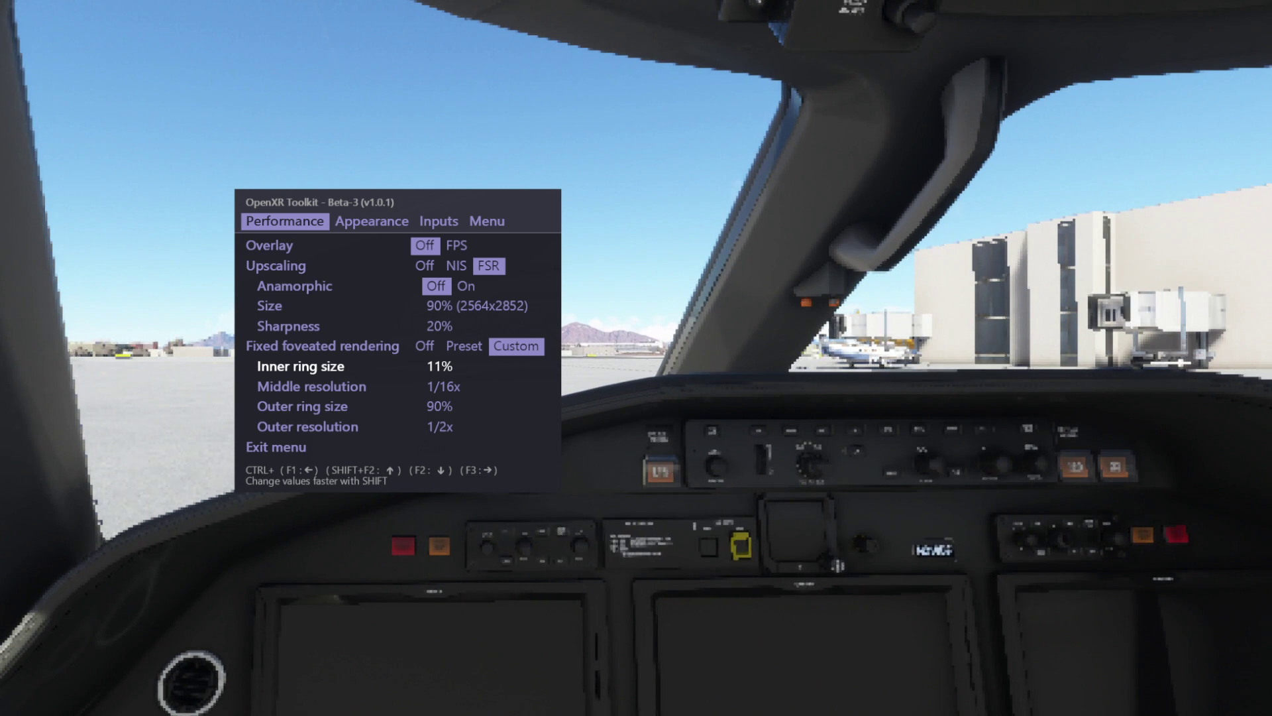
pyautogui.hotkey('ctrl', 'F1')
pyautogui.hotkey('ctrl', 'F1')
pyautogui.hotkey('ctrl', 'F1')
pyautogui.hotkey('ctrl', 'F1')
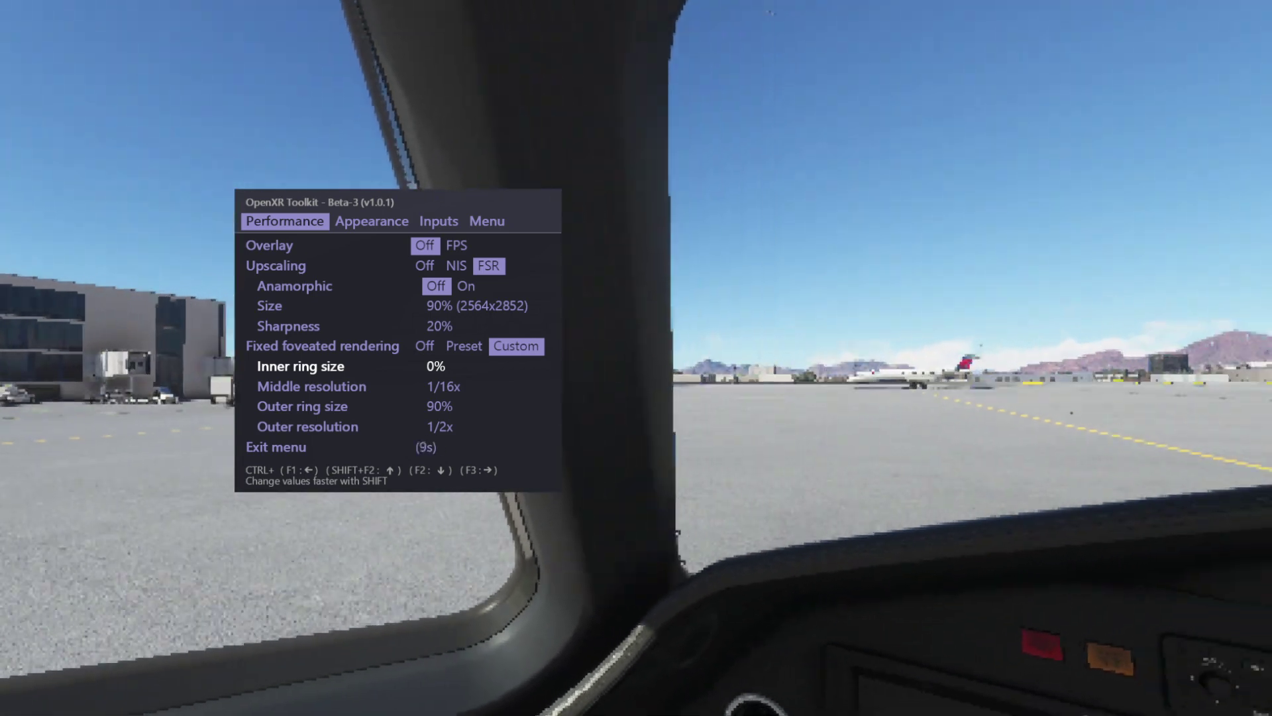
# - Cycle back to Inner ring size and raise it from 0% up to about 33%
pyautogui.hotkey('ctrl', 'F2')
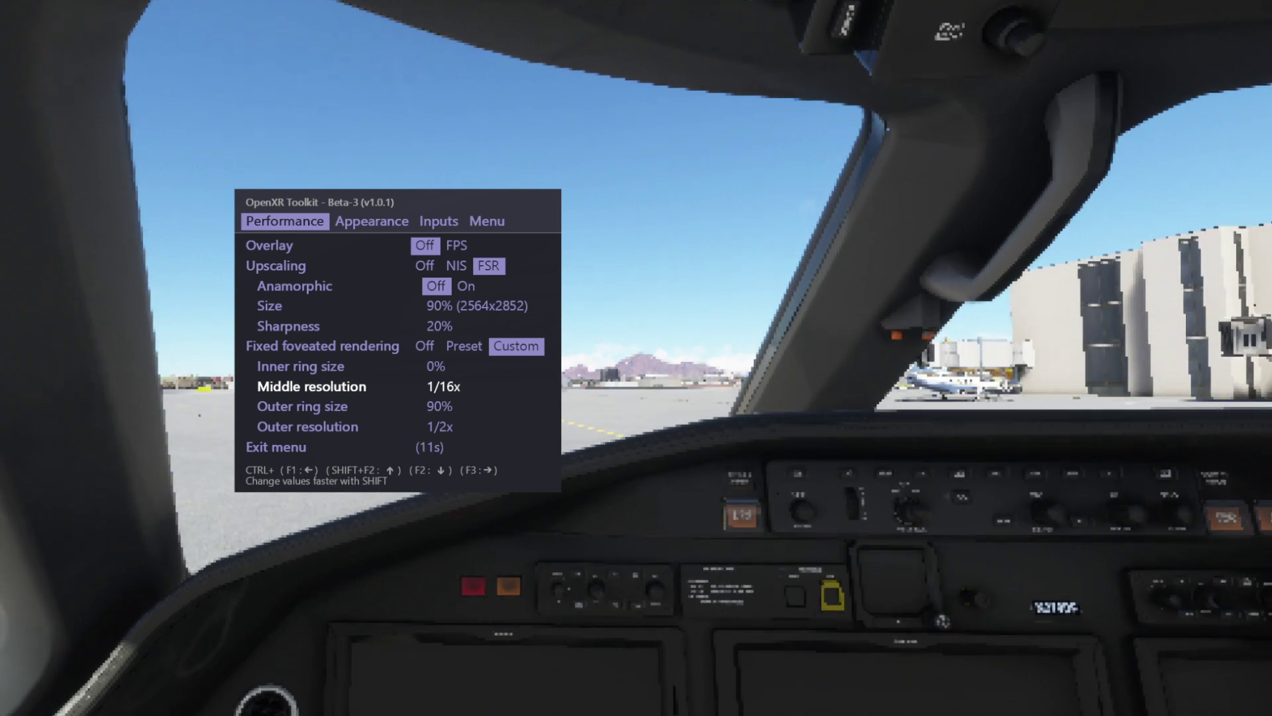
pyautogui.hotkey('ctrl', 'F2')
pyautogui.hotkey('ctrl', 'F2')
pyautogui.hotkey('ctrl', 'F2')
pyautogui.hotkey('ctrl', 'F2')
pyautogui.hotkey('ctrl', 'F2')
pyautogui.hotkey('ctrl', 'F2')
pyautogui.hotkey('ctrl', 'F2')
pyautogui.hotkey('ctrl', 'F2')
pyautogui.hotkey('ctrl', 'F2')
pyautogui.hotkey('ctrl', 'F2')
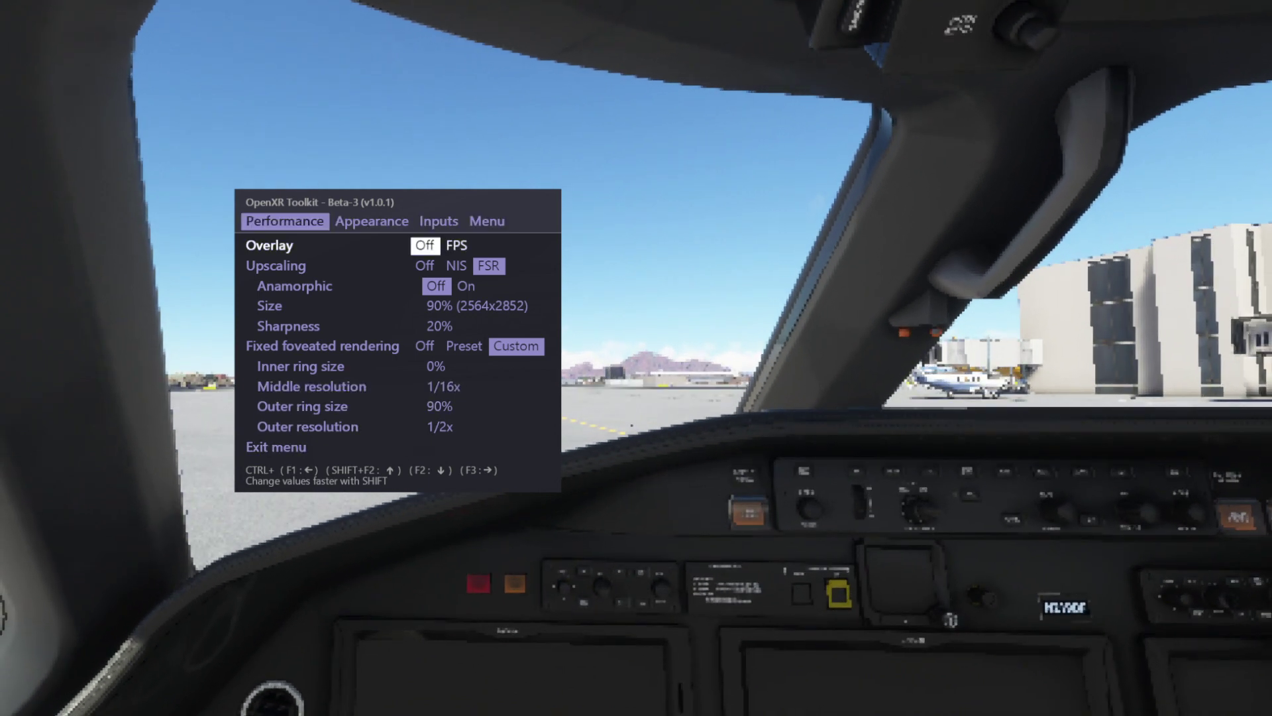
pyautogui.hotkey('ctrl', 'F2')
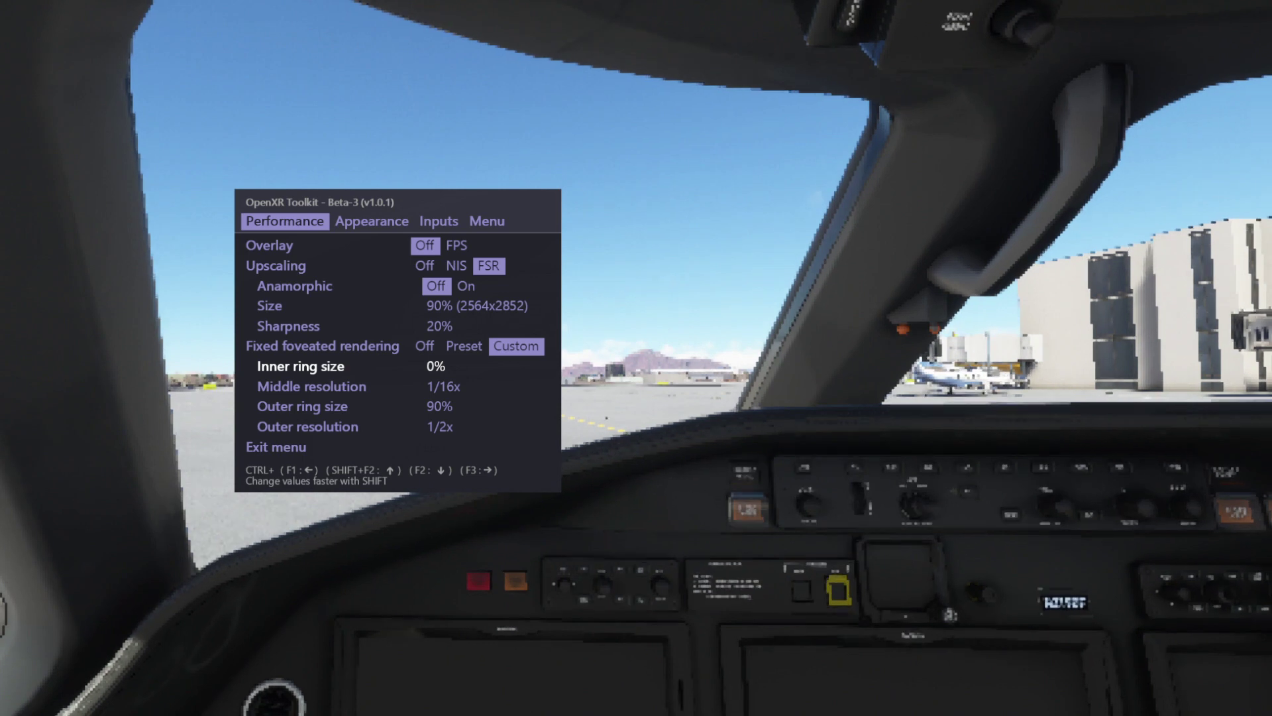
pyautogui.hotkey('ctrl', 'F3')
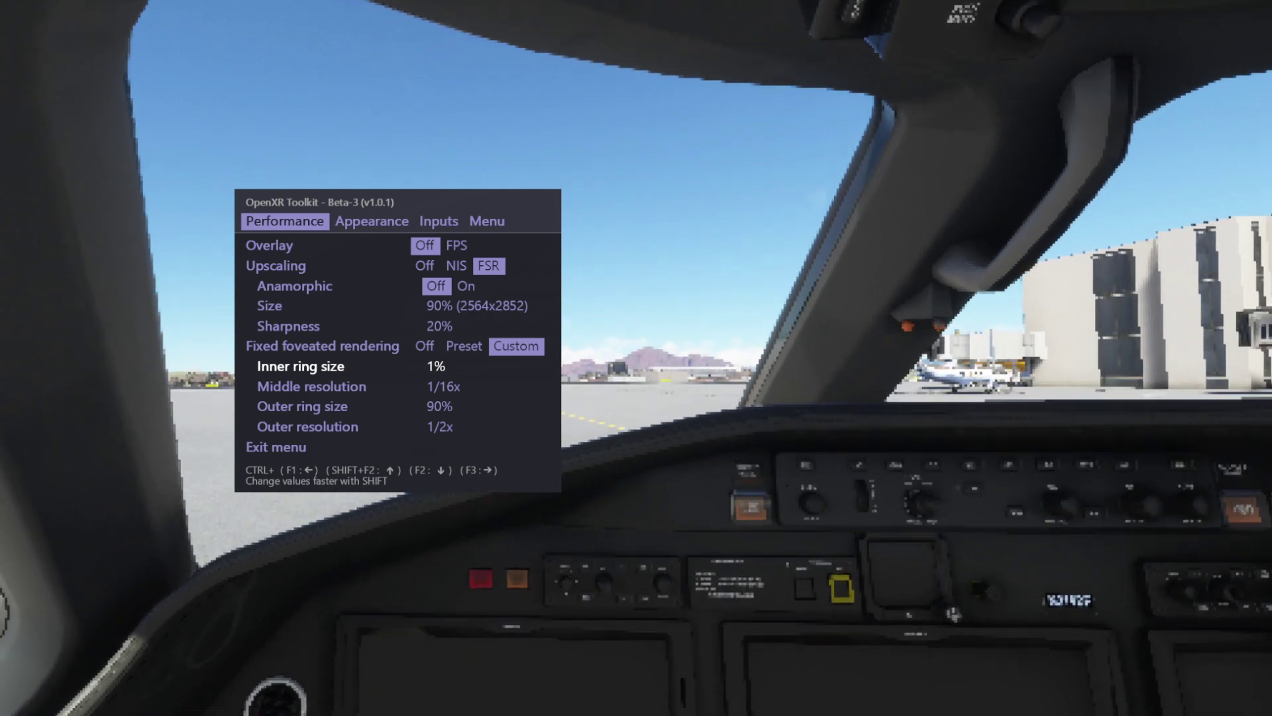
pyautogui.hotkey('ctrl', 'F3')
pyautogui.hotkey('ctrl', 'F3')
pyautogui.hotkey('ctrl', 'F3')
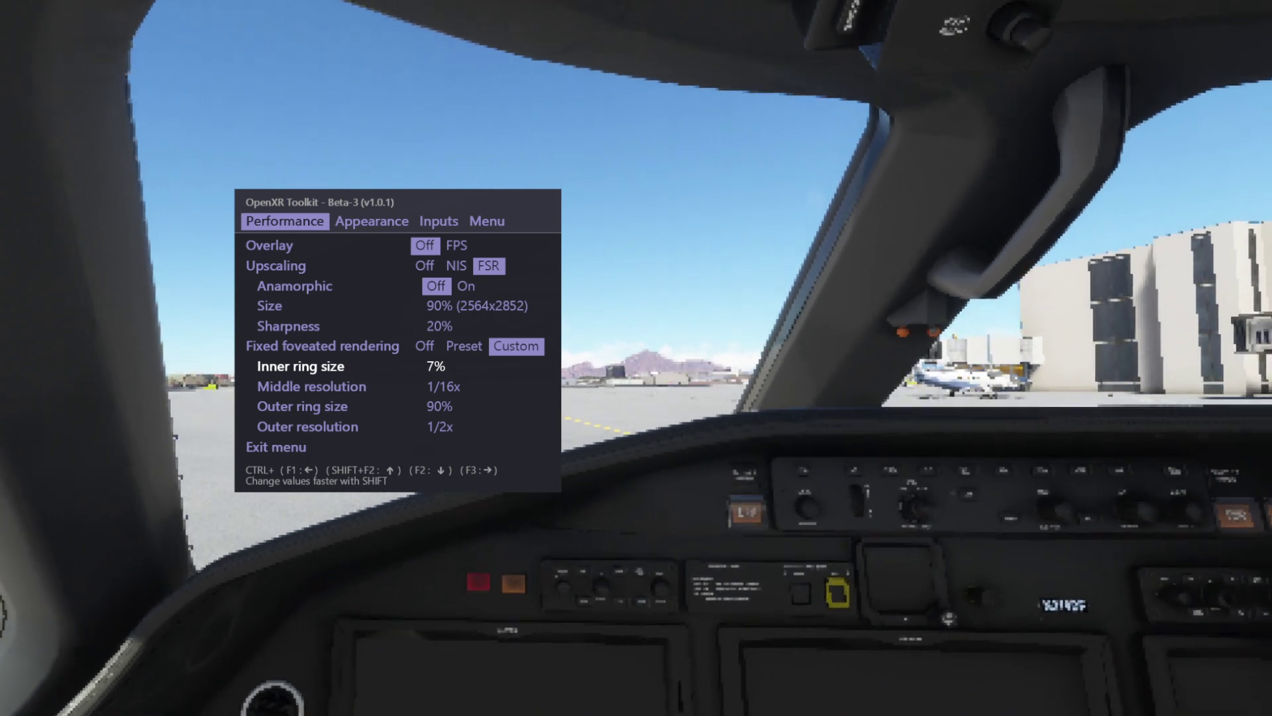
pyautogui.hotkey('ctrl', 'F3')
pyautogui.hotkey('ctrl', 'F3')
pyautogui.hotkey('ctrl', 'F3')
pyautogui.hotkey('ctrl', 'F3')
pyautogui.hotkey('ctrl', 'F3')
pyautogui.hotkey('ctrl', 'F3')
pyautogui.hotkey('ctrl', 'F3')
pyautogui.hotkey('ctrl', 'F3')
pyautogui.hotkey('ctrl', 'F3')
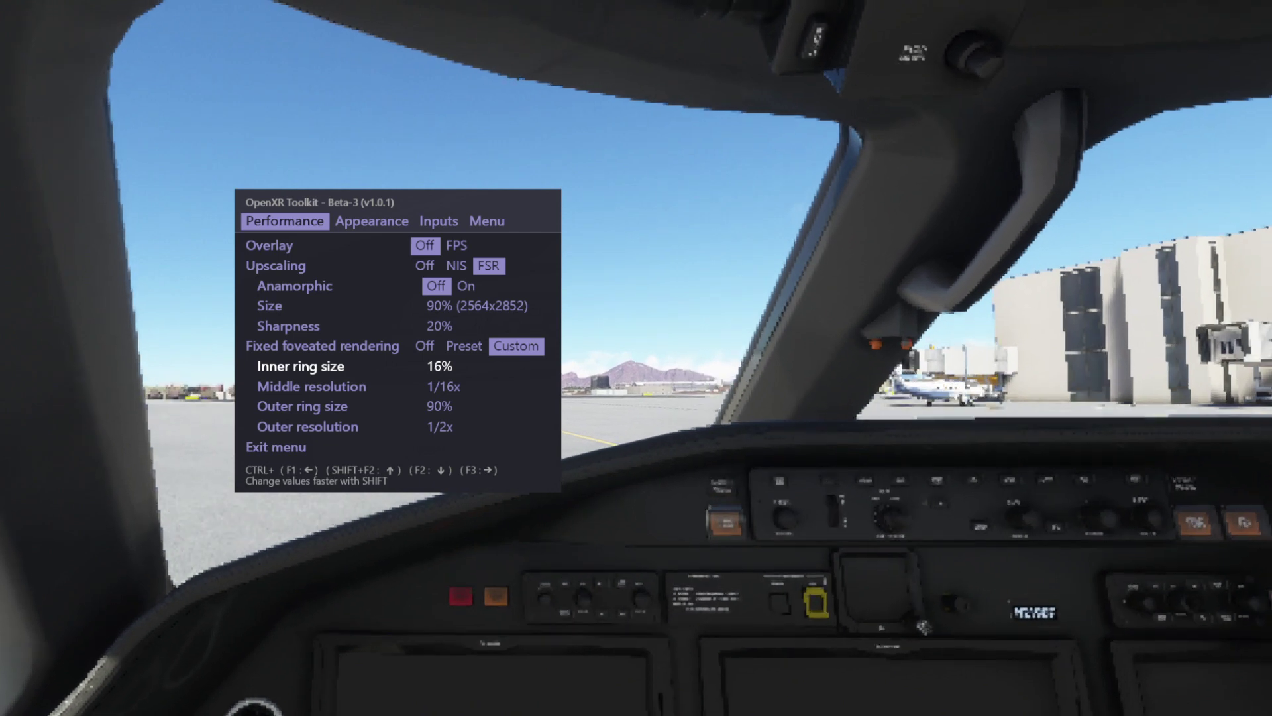
pyautogui.hotkey('ctrl', 'F3')
pyautogui.hotkey('ctrl', 'F3')
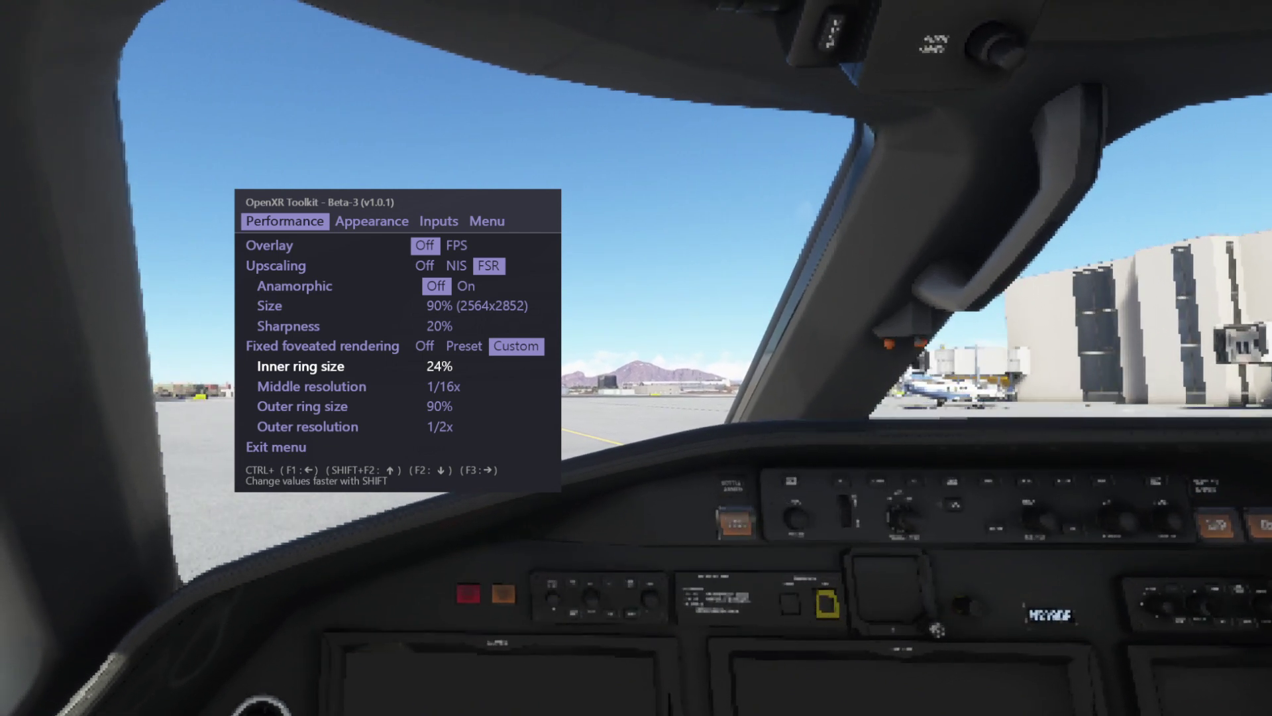
pyautogui.hotkey('ctrl', 'F3')
pyautogui.hotkey('ctrl', 'F3')
pyautogui.hotkey('ctrl', 'F3')
pyautogui.hotkey('ctrl', 'F3')
pyautogui.hotkey('ctrl', 'F3')
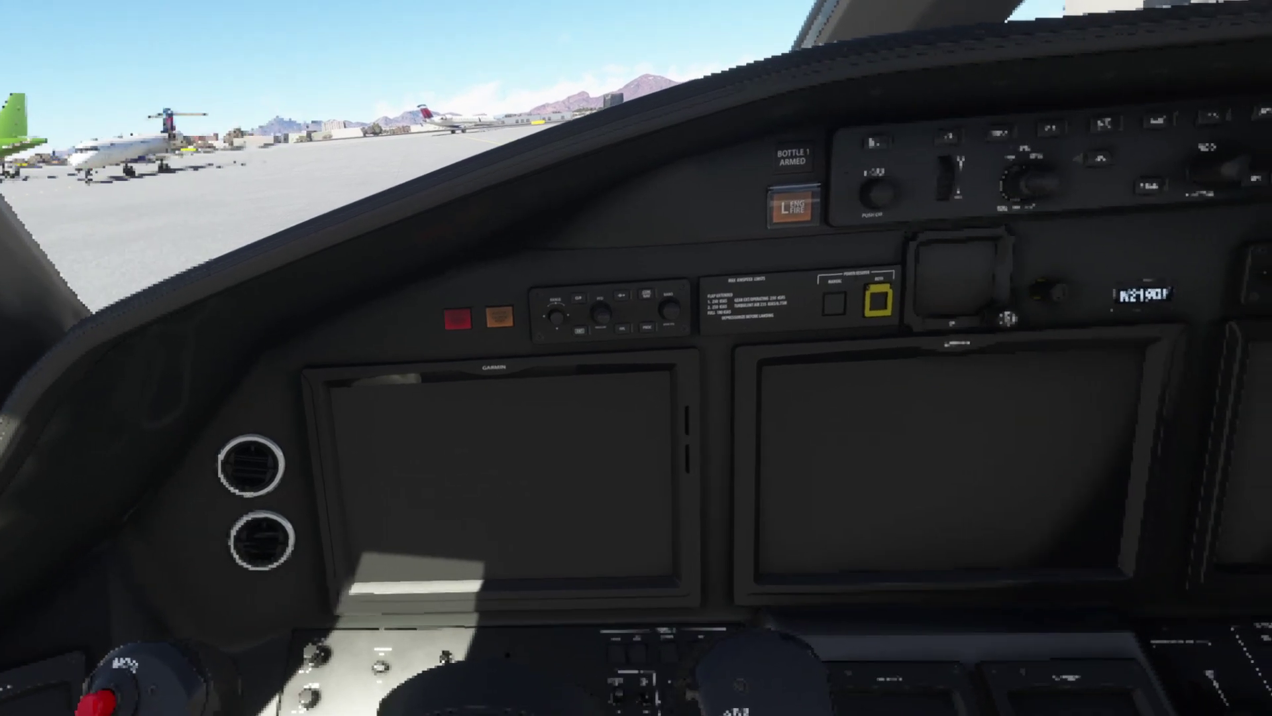
# - Bring the toolkit menu back and raise the inner ring size to 69%
pyautogui.hotkey('ctrl', 'F2', 'F3')
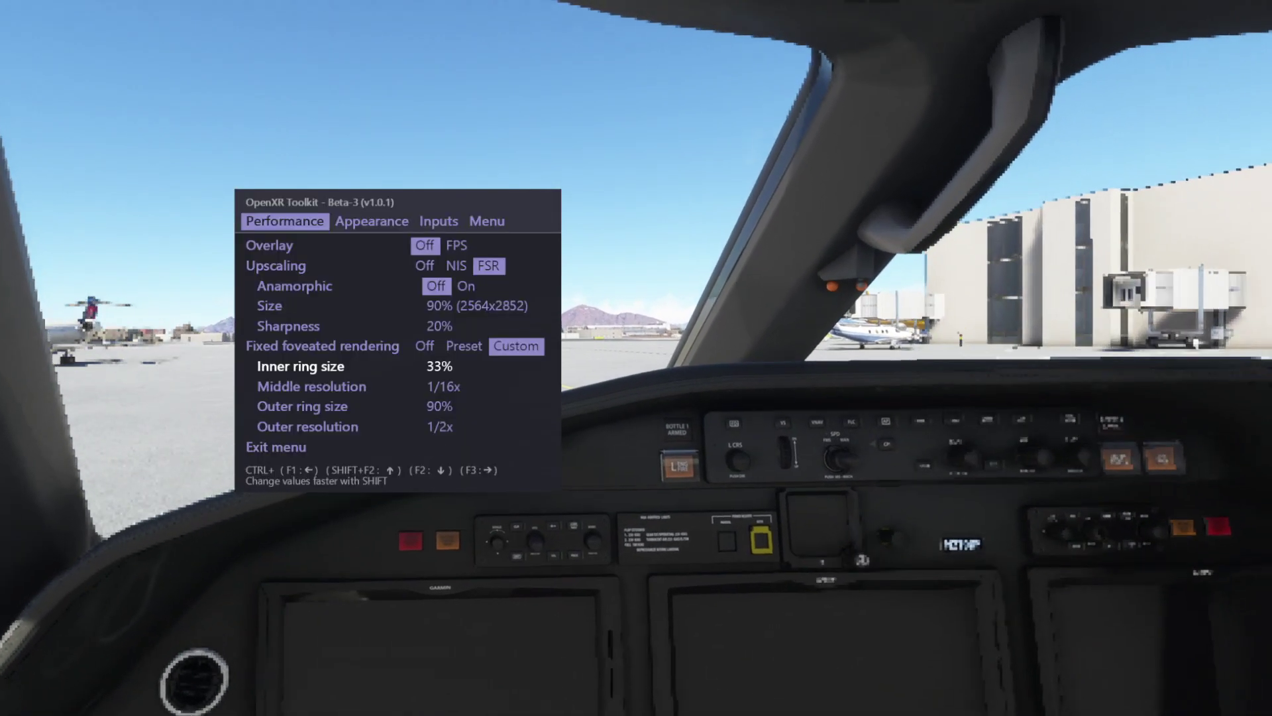
pyautogui.hotkey('ctrl', 'F3')
pyautogui.hotkey('ctrl', 'F3')
pyautogui.hotkey('ctrl', 'F3')
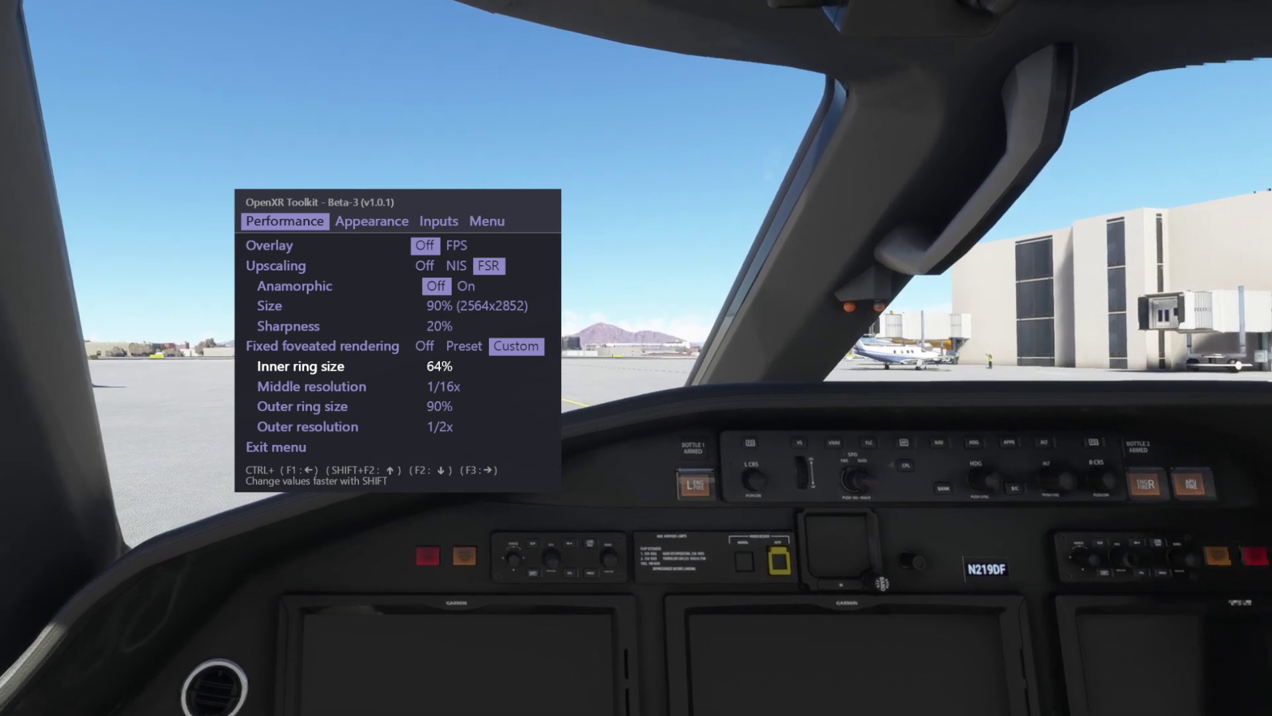
pyautogui.hotkey('ctrl', 'F3')
pyautogui.hotkey('ctrl', 'F3')
pyautogui.hotkey('ctrl', 'F3')
pyautogui.hotkey('ctrl', 'F3')
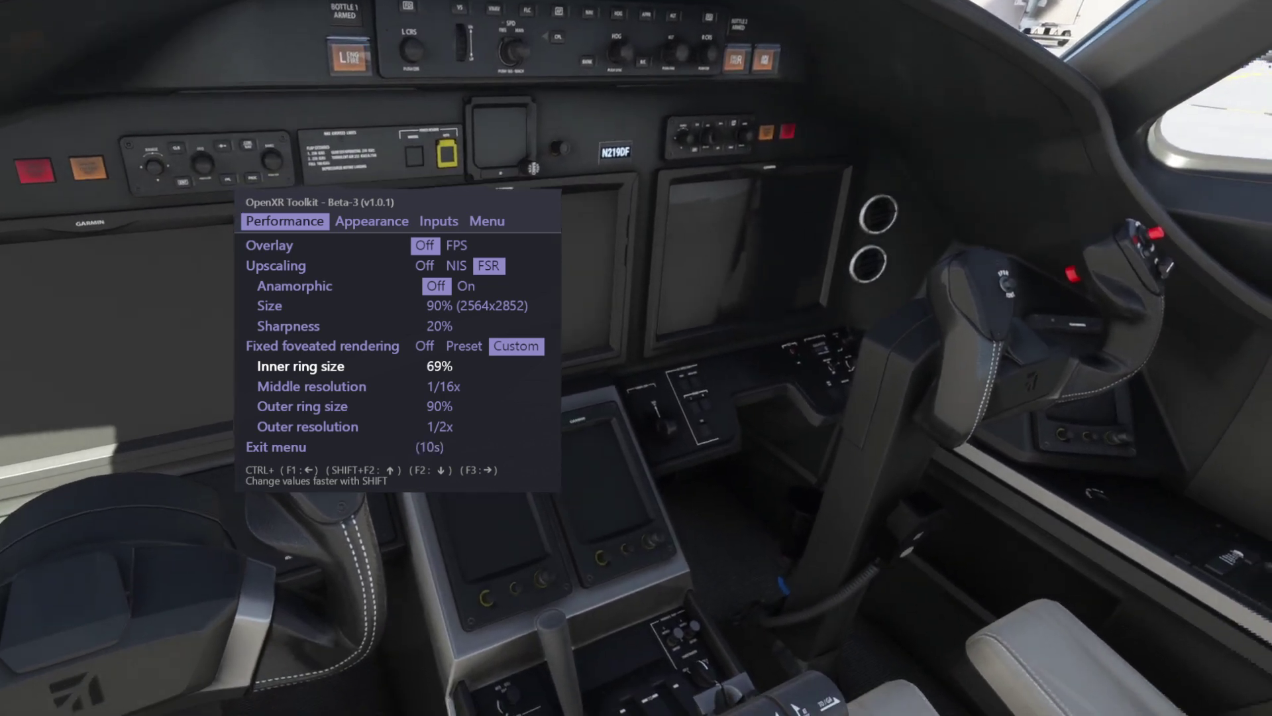
# - Cycle back to Inner ring size, lower it to about 57%, then fine-tune it to 64%
pyautogui.hotkey('ctrl', 'F2')
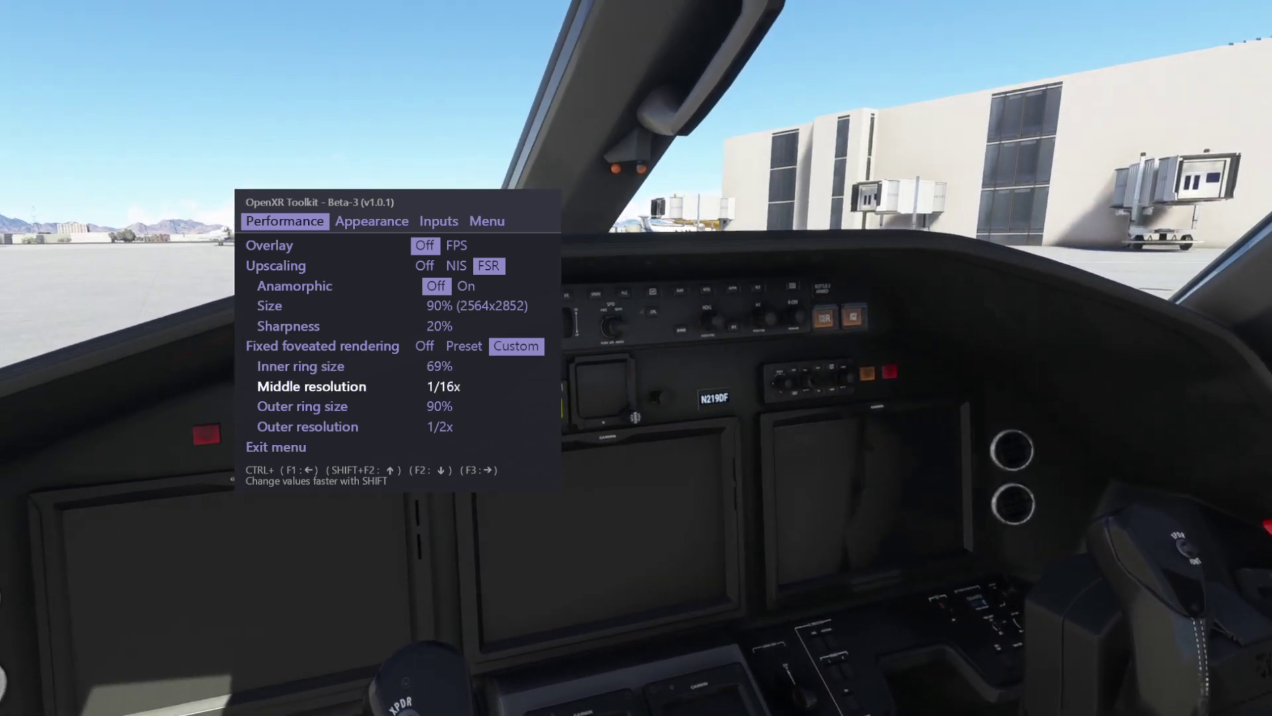
pyautogui.hotkey('ctrl', 'F2')
pyautogui.hotkey('ctrl', 'F2')
pyautogui.hotkey('ctrl', 'F2')
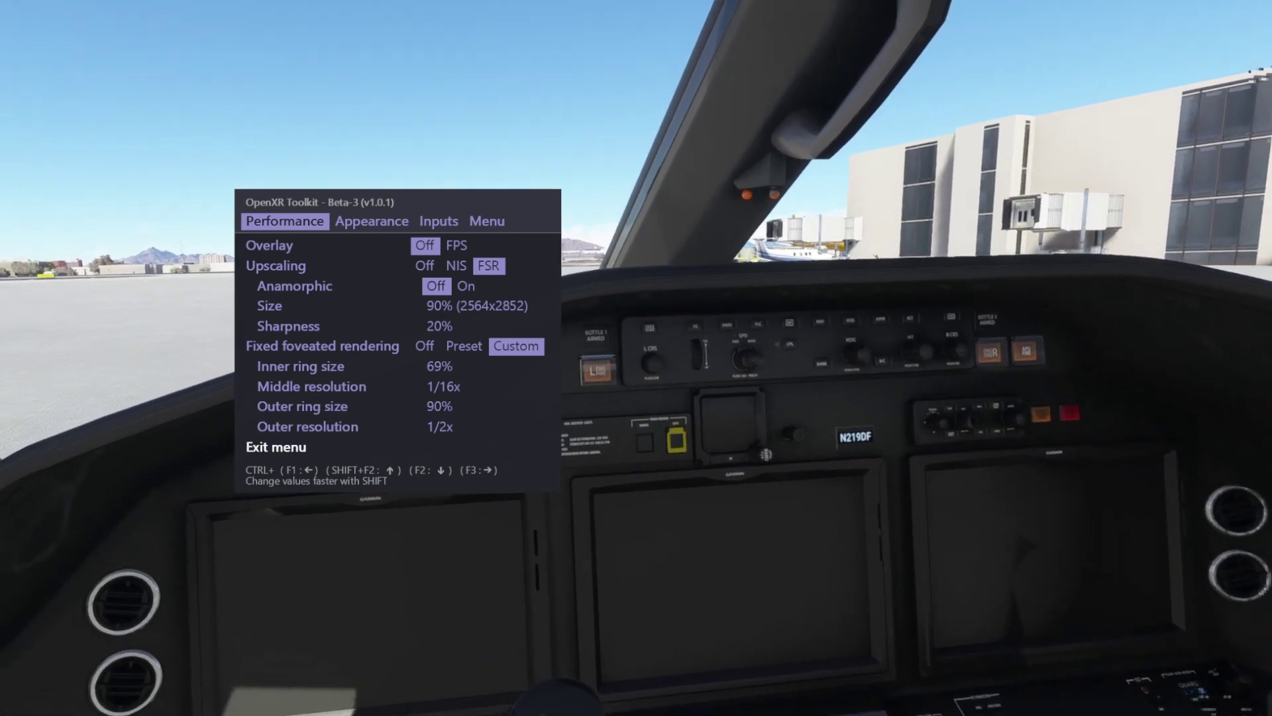
pyautogui.hotkey('ctrl', 'F2')
pyautogui.hotkey('ctrl', 'F2')
pyautogui.hotkey('ctrl', 'F2')
pyautogui.hotkey('ctrl', 'F2')
pyautogui.hotkey('ctrl', 'F2')
pyautogui.hotkey('ctrl', 'F2')
pyautogui.hotkey('ctrl', 'F2')
pyautogui.hotkey('ctrl', 'F2')
pyautogui.hotkey('ctrl', 'F1')
pyautogui.hotkey('ctrl', 'F1')
pyautogui.hotkey('ctrl', 'F1')
pyautogui.hotkey('ctrl', 'F1')
pyautogui.hotkey('ctrl', 'F1')
pyautogui.hotkey('ctrl', 'F1')
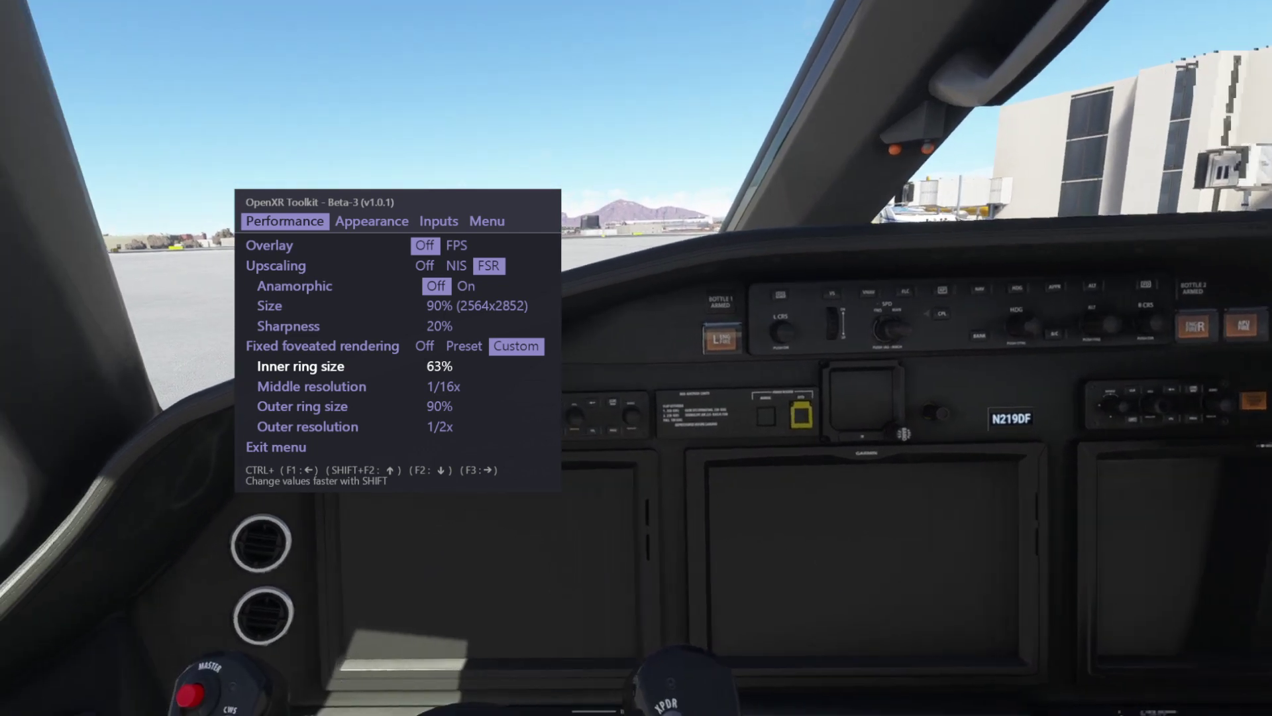
pyautogui.hotkey('ctrl', 'F1')
pyautogui.hotkey('ctrl', 'F1')
pyautogui.hotkey('ctrl', 'F1')
pyautogui.hotkey('ctrl', 'F1')
pyautogui.hotkey('ctrl', 'F1')
pyautogui.hotkey('ctrl', 'F1')
pyautogui.hotkey('ctrl', 'F1')
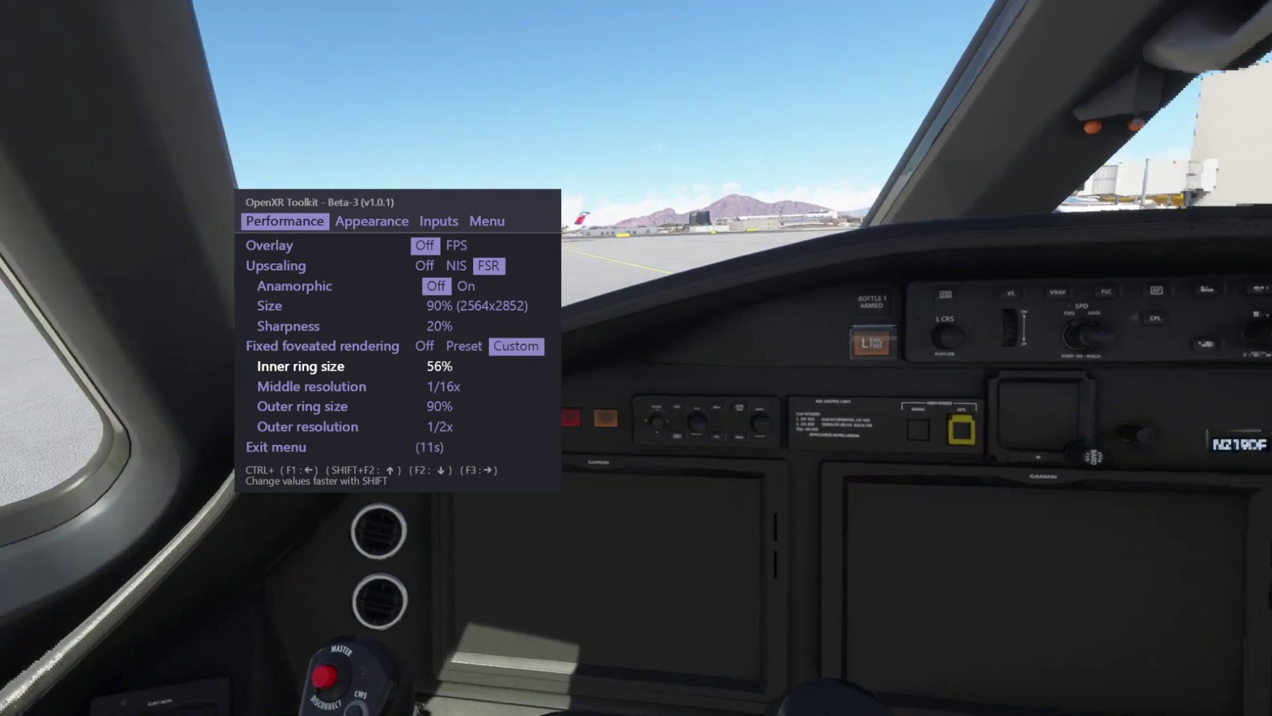
pyautogui.hotkey('ctrl', 'F2')
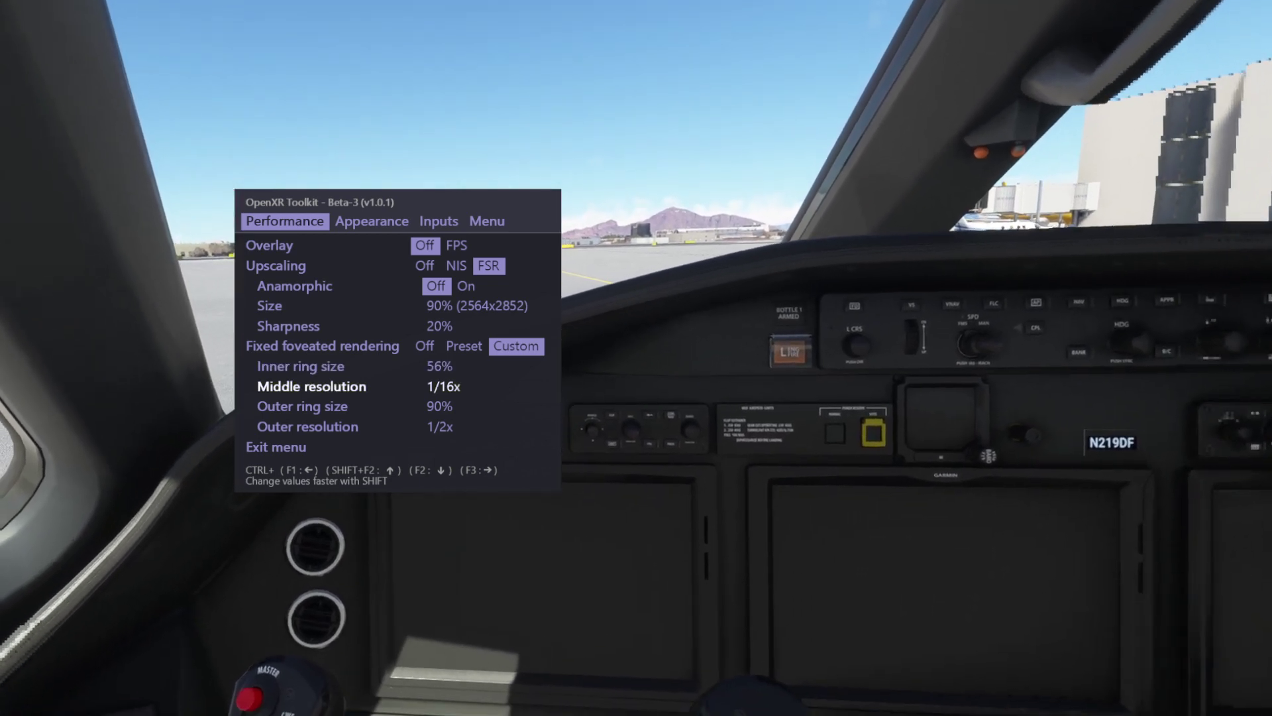
pyautogui.hotkey('ctrl', 'F2')
pyautogui.hotkey('ctrl', 'F2')
pyautogui.hotkey('ctrl', 'F2')
pyautogui.hotkey('ctrl', 'F2')
pyautogui.hotkey('ctrl', 'F2')
pyautogui.hotkey('ctrl', 'F2')
pyautogui.hotkey('ctrl', 'F2')
pyautogui.hotkey('ctrl', 'F2')
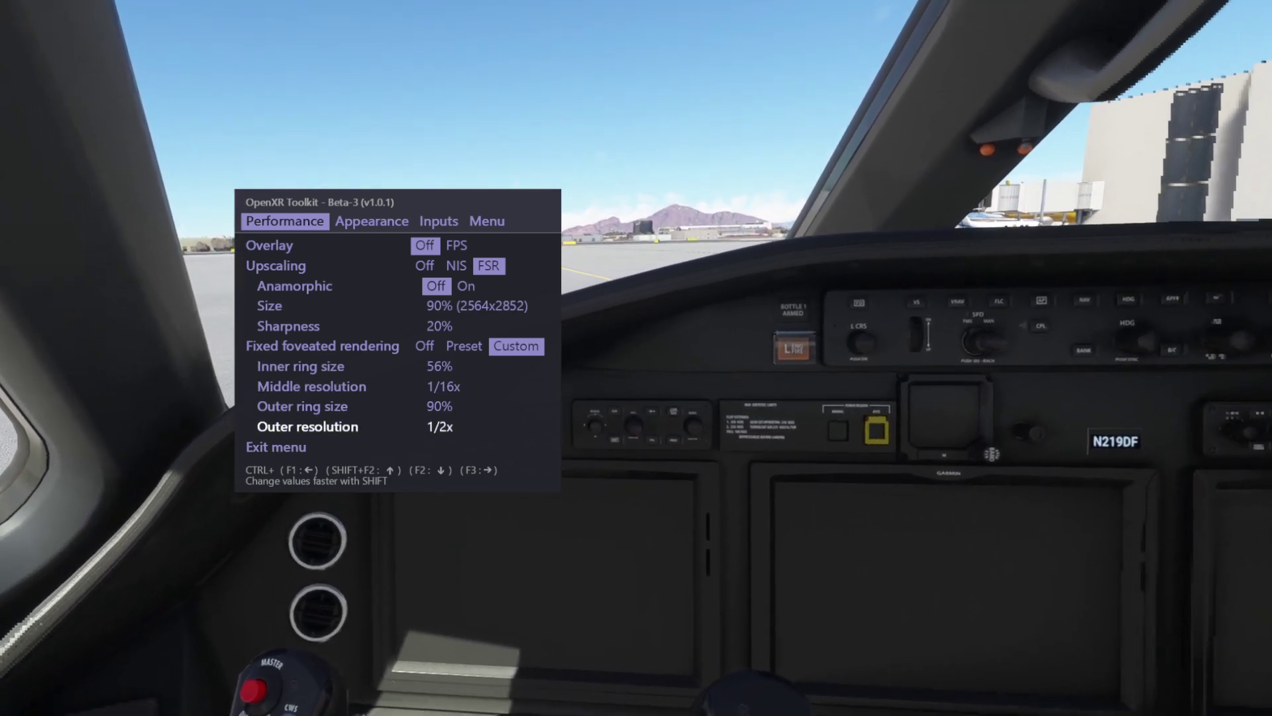
pyautogui.hotkey('ctrl', 'F2')
pyautogui.hotkey('ctrl', 'F2')
pyautogui.hotkey('ctrl', 'F2')
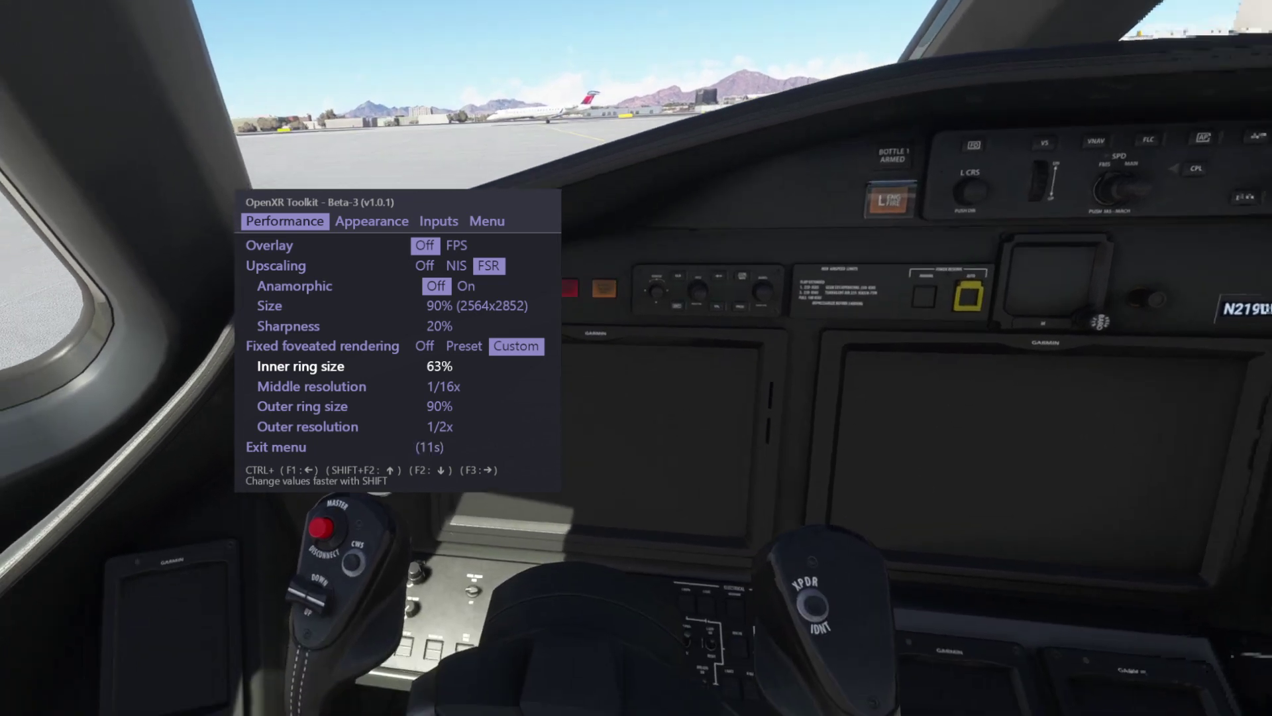
pyautogui.hotkey('ctrl', 'F3')
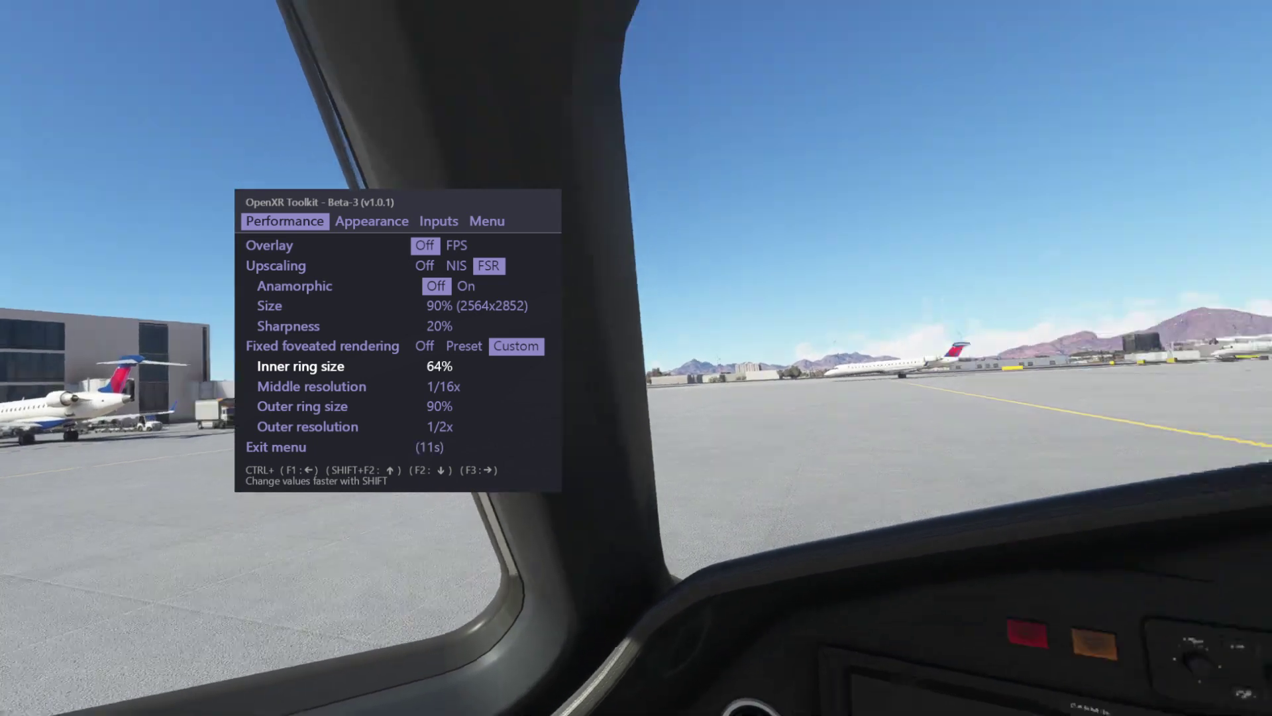